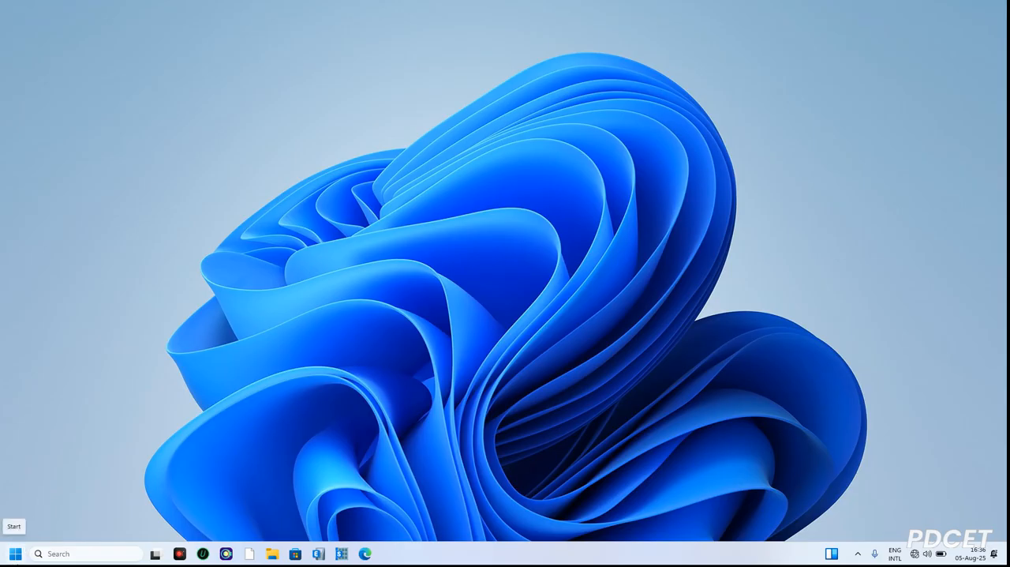
Launch AutoCAD 2026 and start a new blank drawing.
{"action": "left_click", "coordinate": [63, 554]}
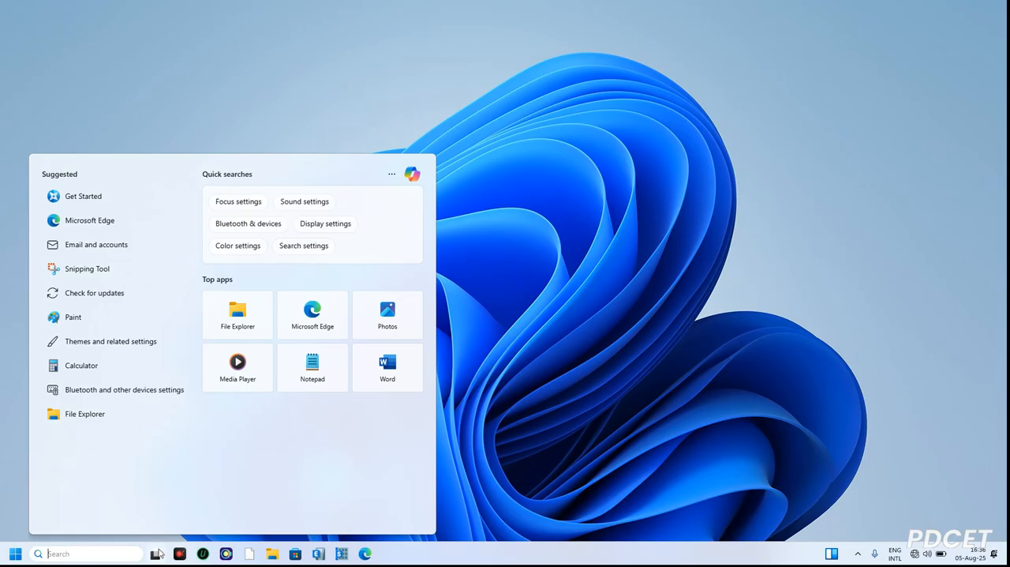
{"action": "type", "text": "au"}
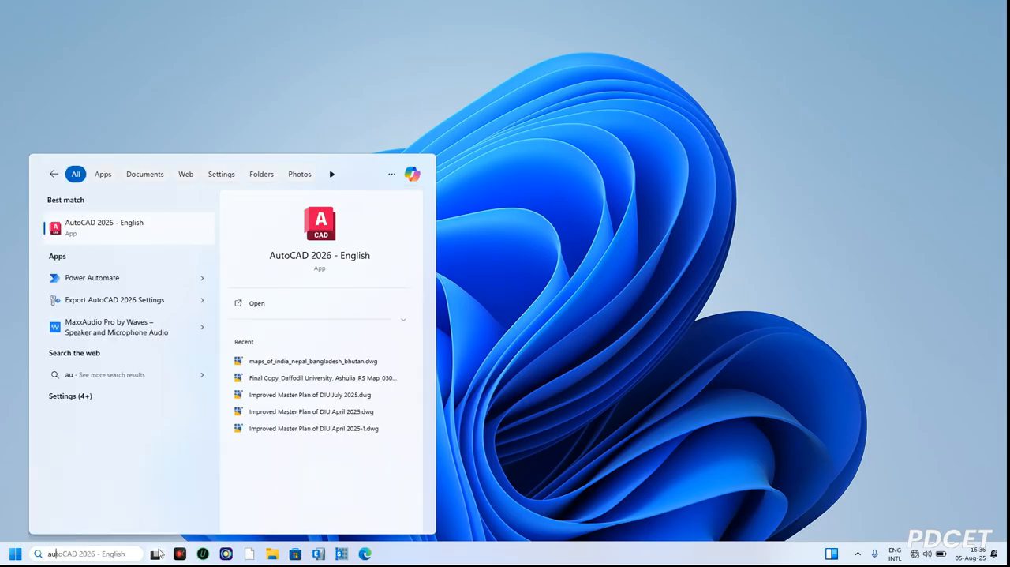
{"action": "key", "text": "Return"}
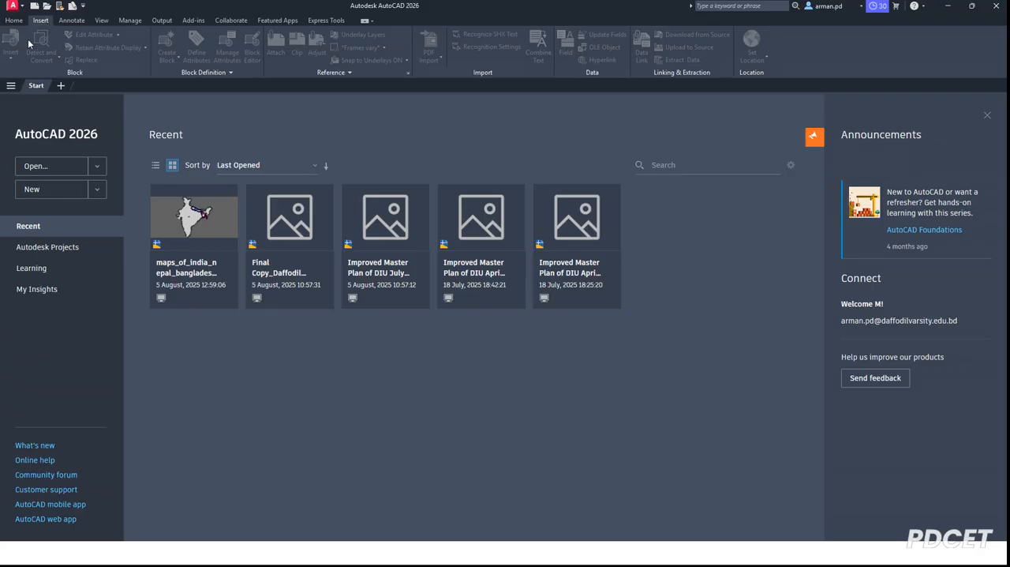
{"action": "left_click", "coordinate": [45, 193]}
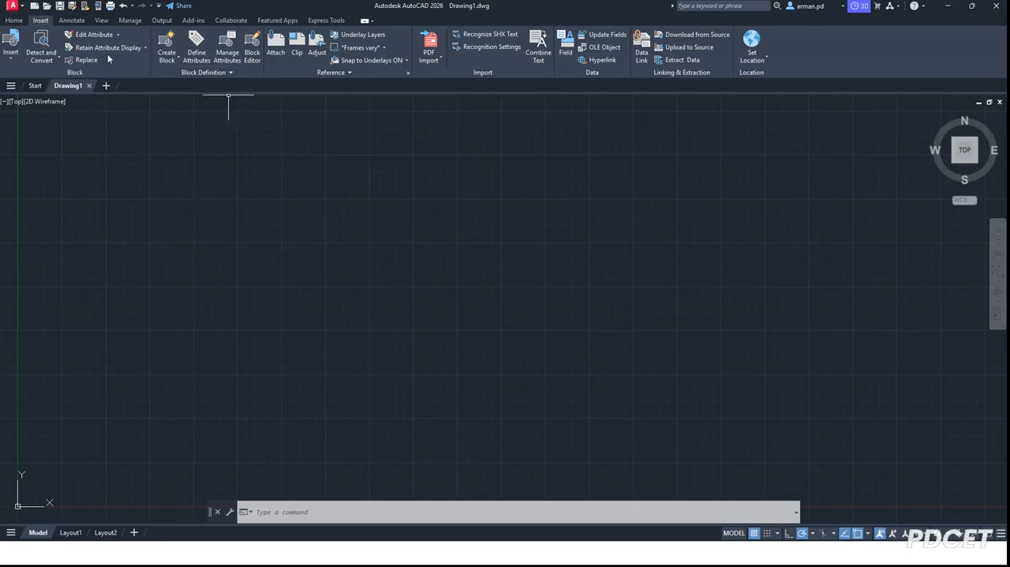
{"action": "left_click", "coordinate": [72, 21]}
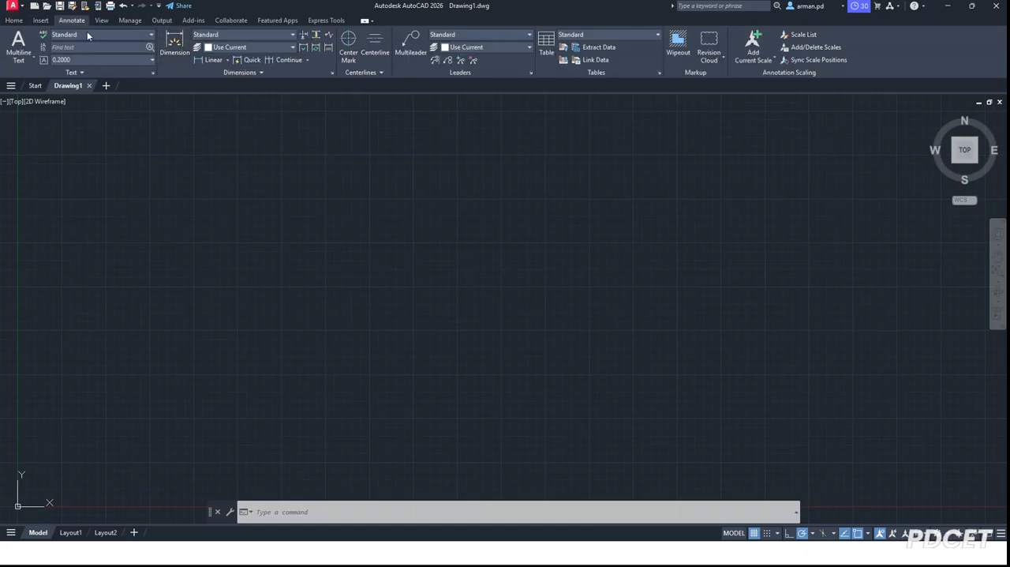
{"action": "left_click", "coordinate": [13, 22]}
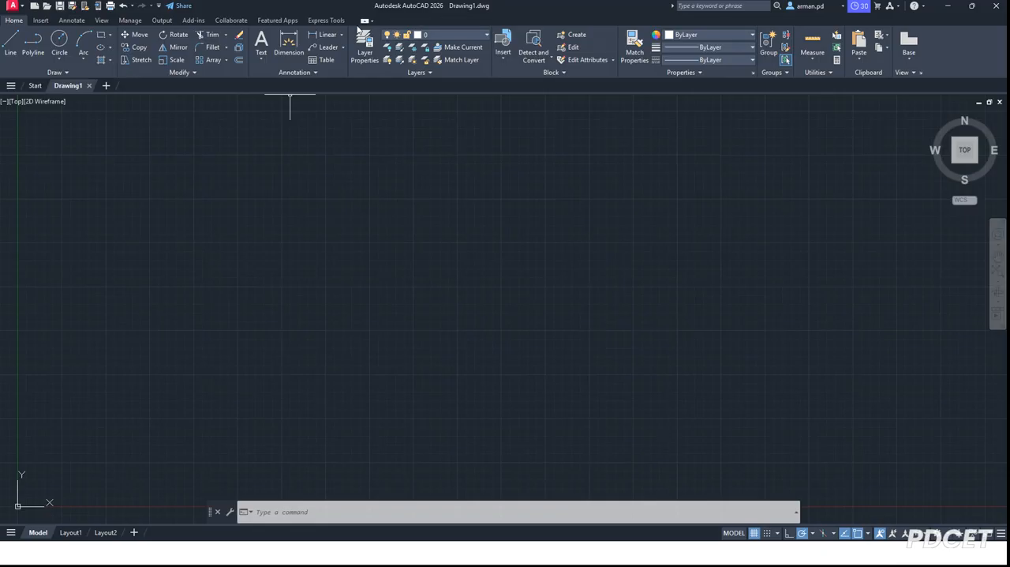
{"action": "left_click", "coordinate": [40, 21]}
{"action": "left_click", "coordinate": [7, 21]}
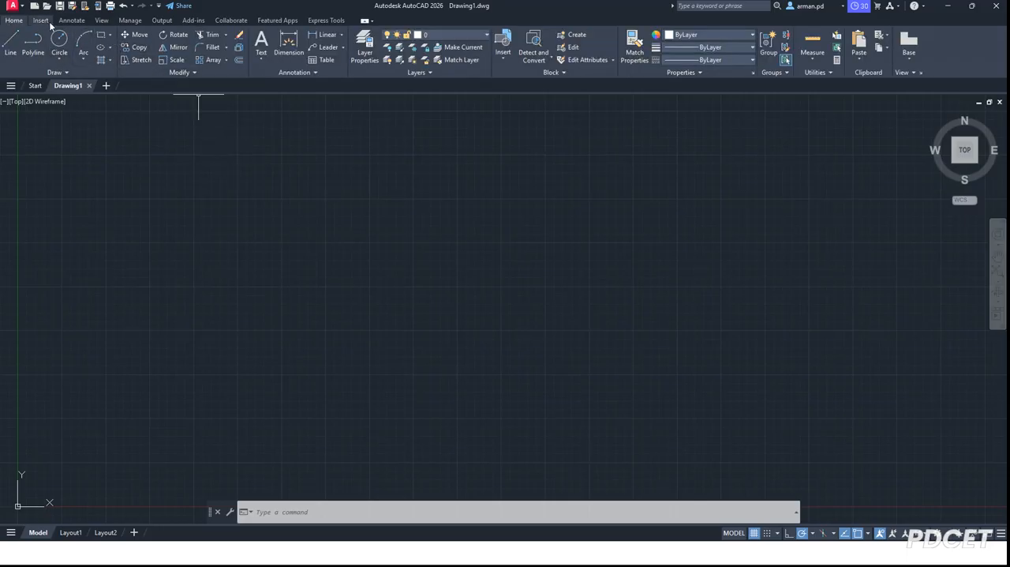
{"action": "left_click", "coordinate": [43, 21]}
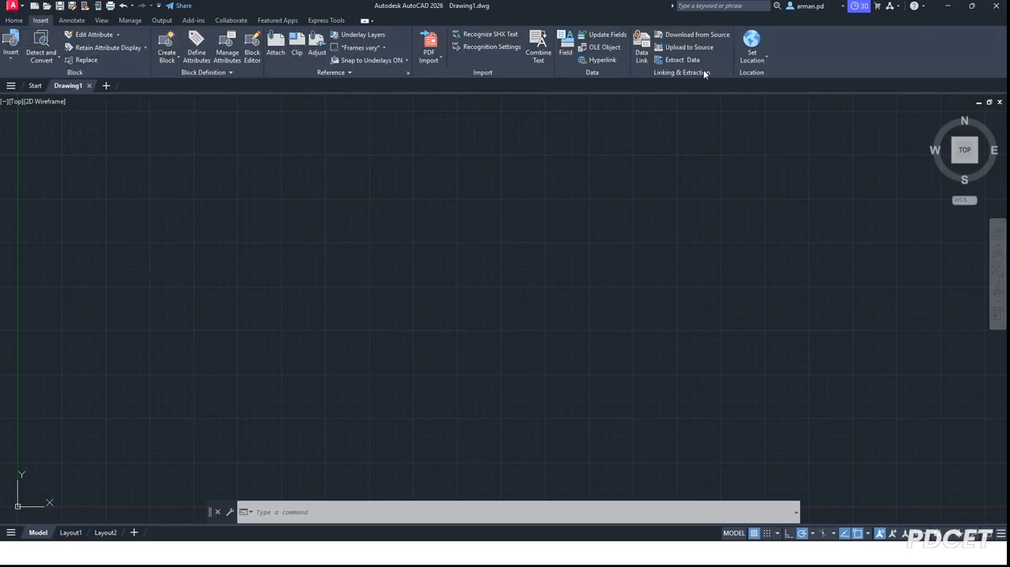
{"action": "left_click", "coordinate": [766, 58]}
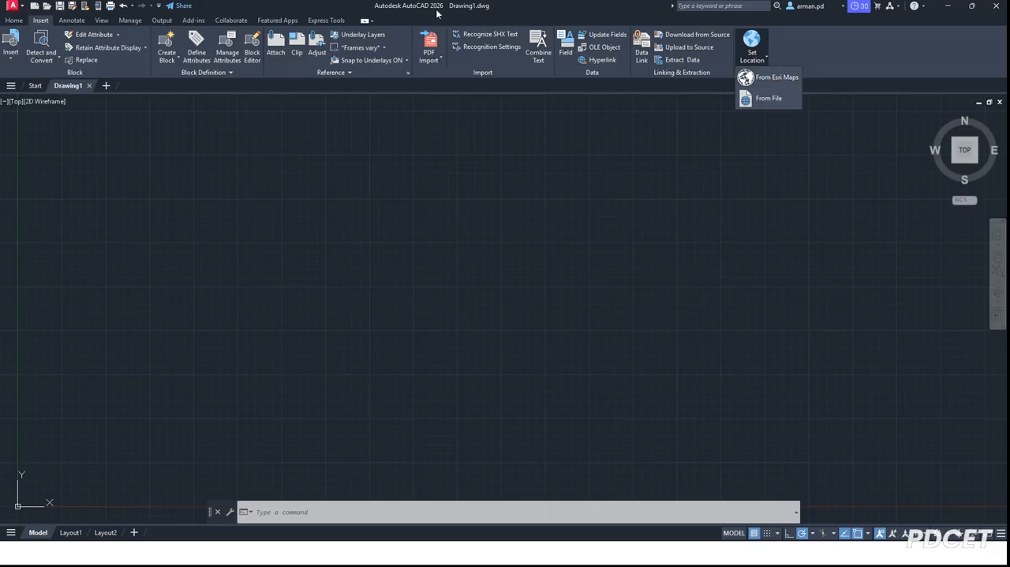
{"action": "left_click", "coordinate": [769, 81]}
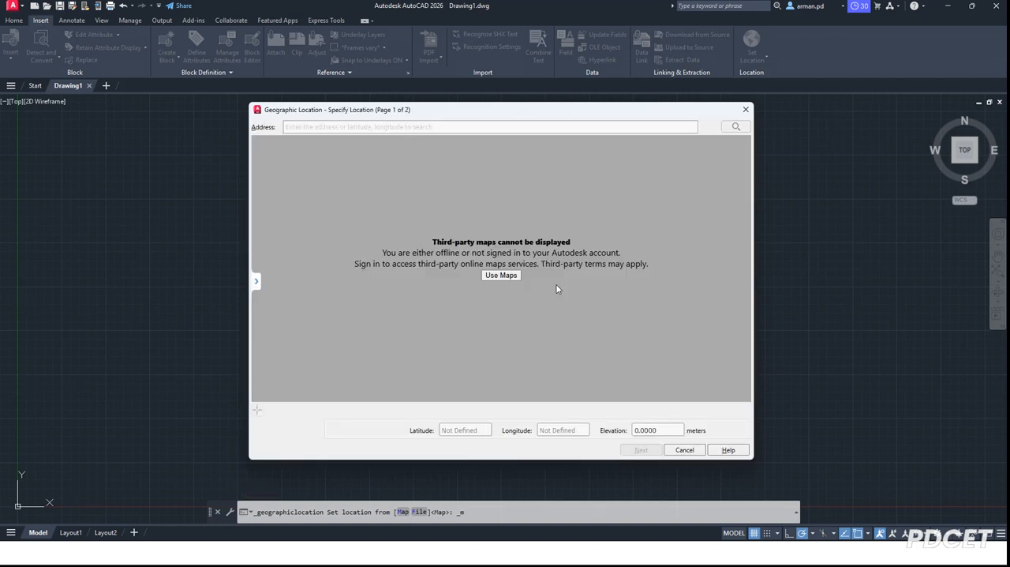
{"action": "left_click", "coordinate": [745, 109]}
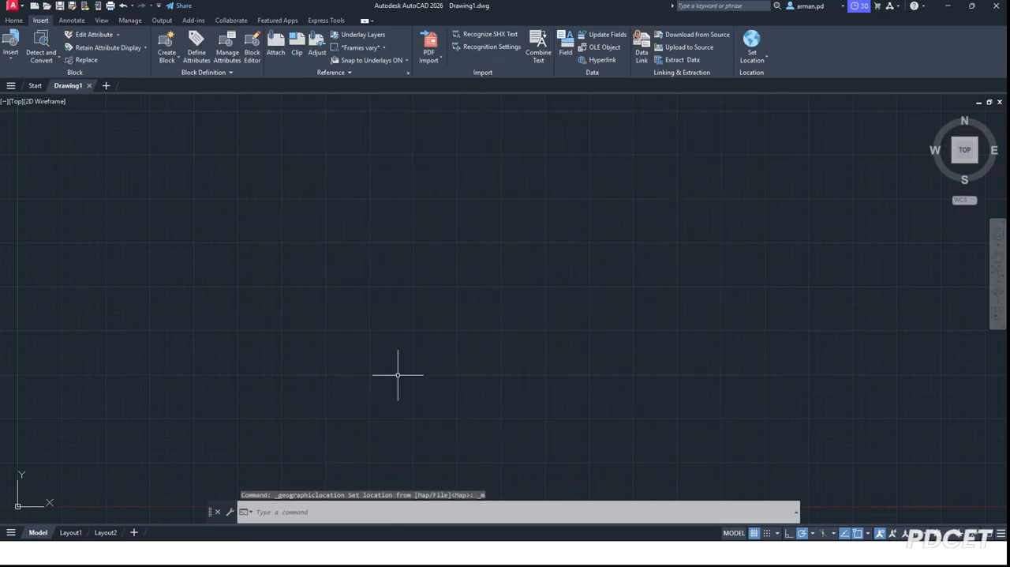
{"action": "left_click", "coordinate": [333, 513]}
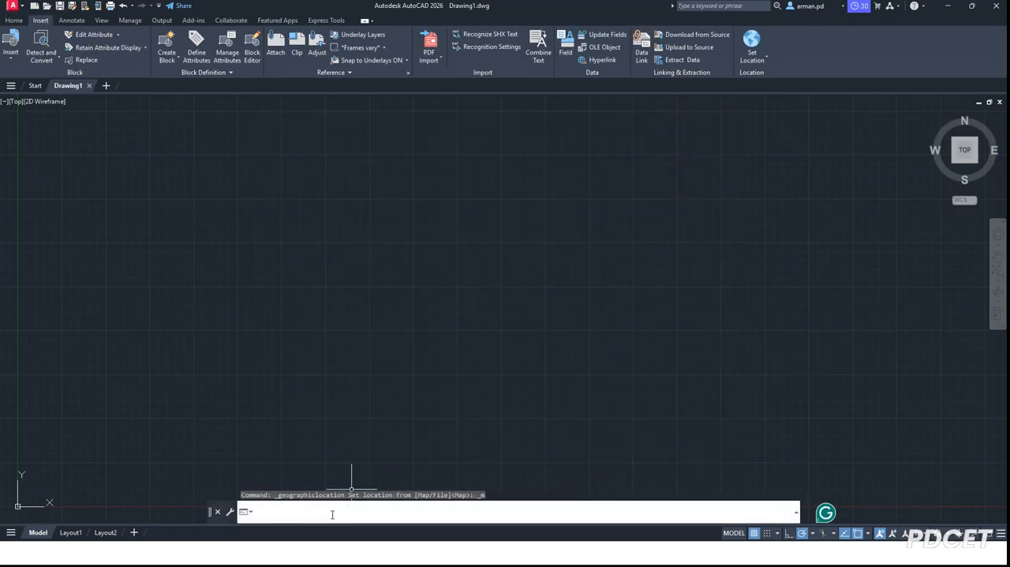
{"action": "type", "text": "GEO"}
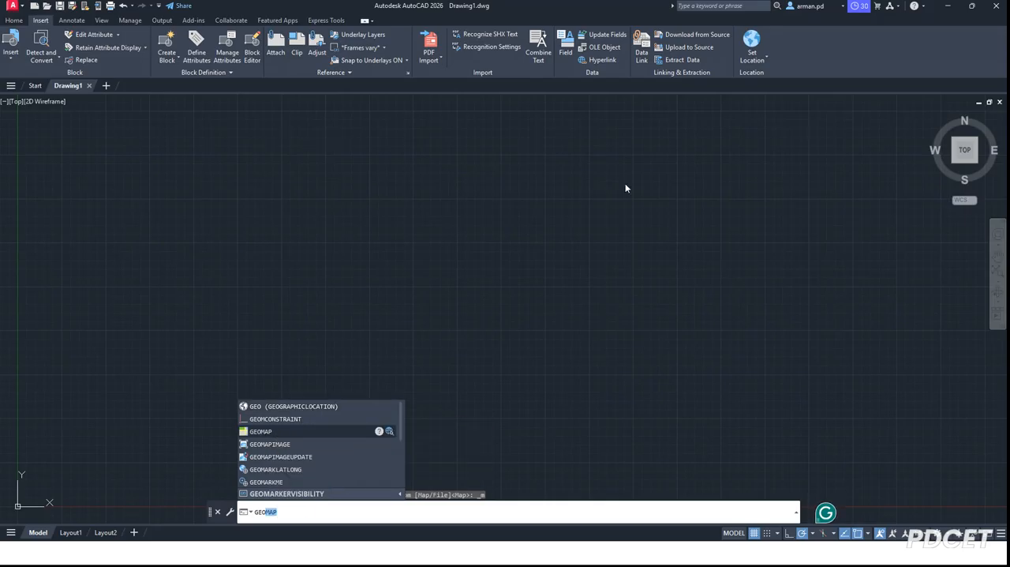
Open the geographic location setup for the drawing, using Esri Maps as the source.
{"action": "left_click", "coordinate": [751, 63]}
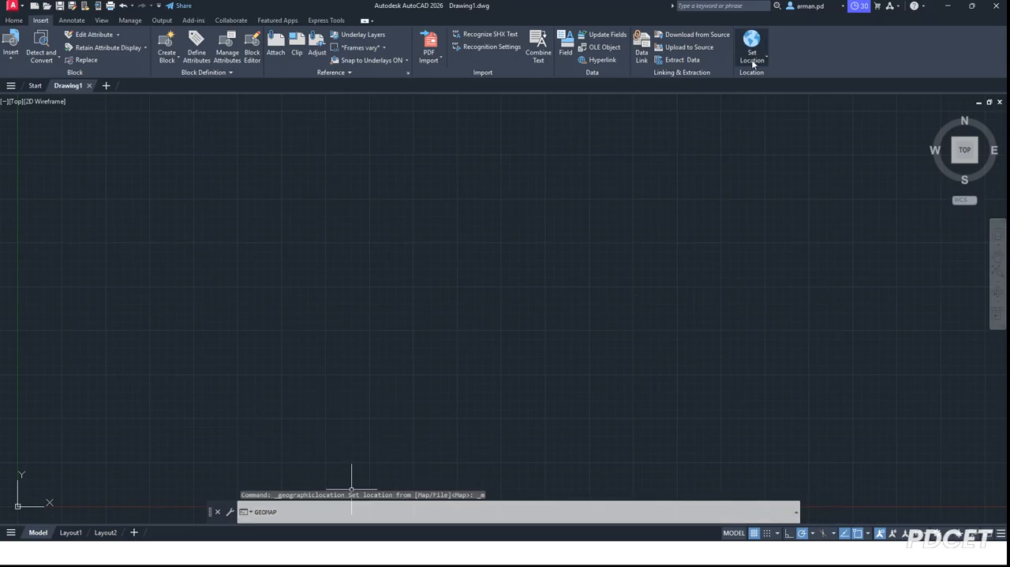
{"action": "left_click", "coordinate": [764, 64]}
{"action": "left_click", "coordinate": [764, 77]}
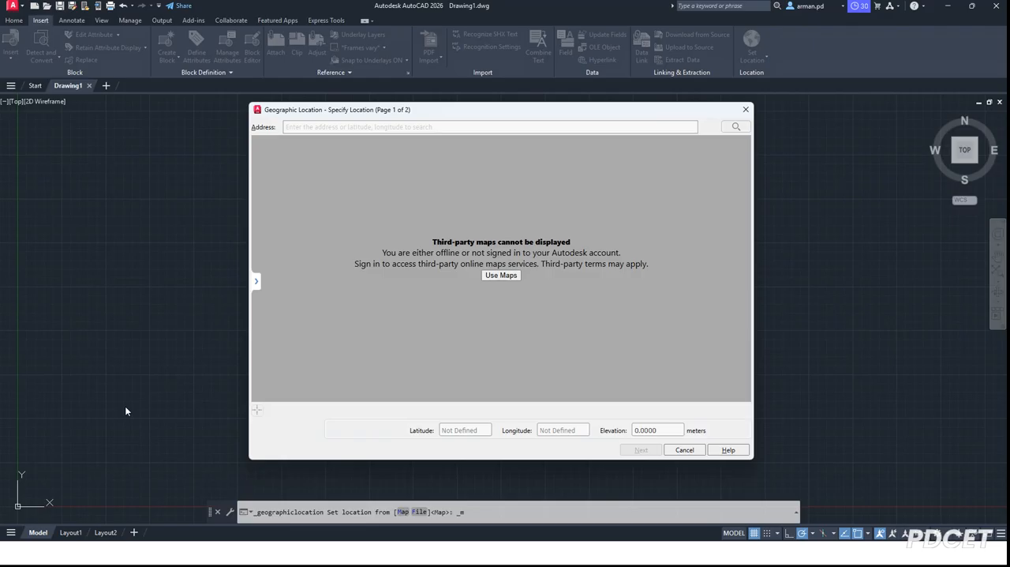
Switch to Google Earth Pro by launching it and dismiss the internet connection notice.
{"action": "key", "text": "super"}
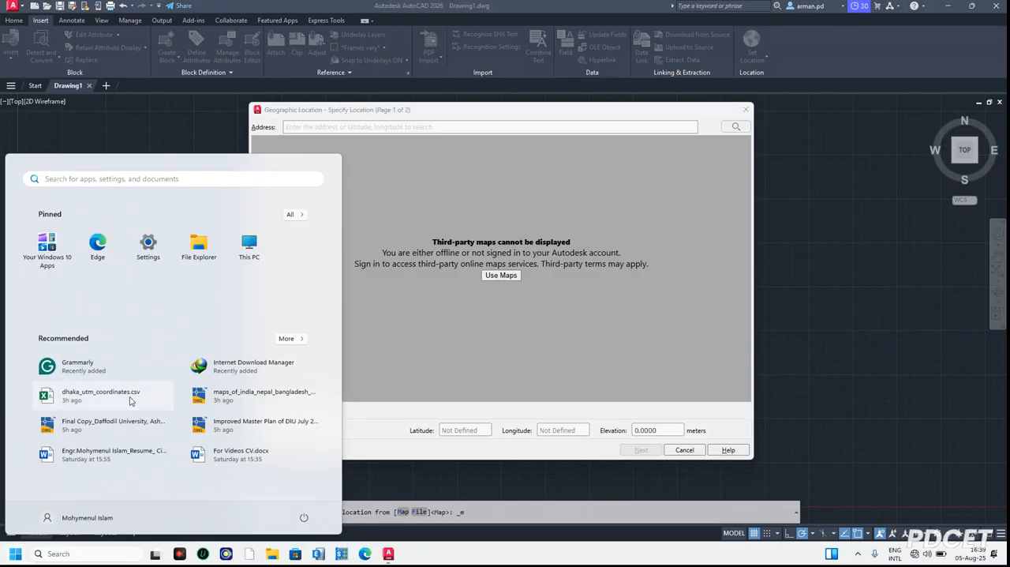
{"action": "left_click", "coordinate": [96, 560]}
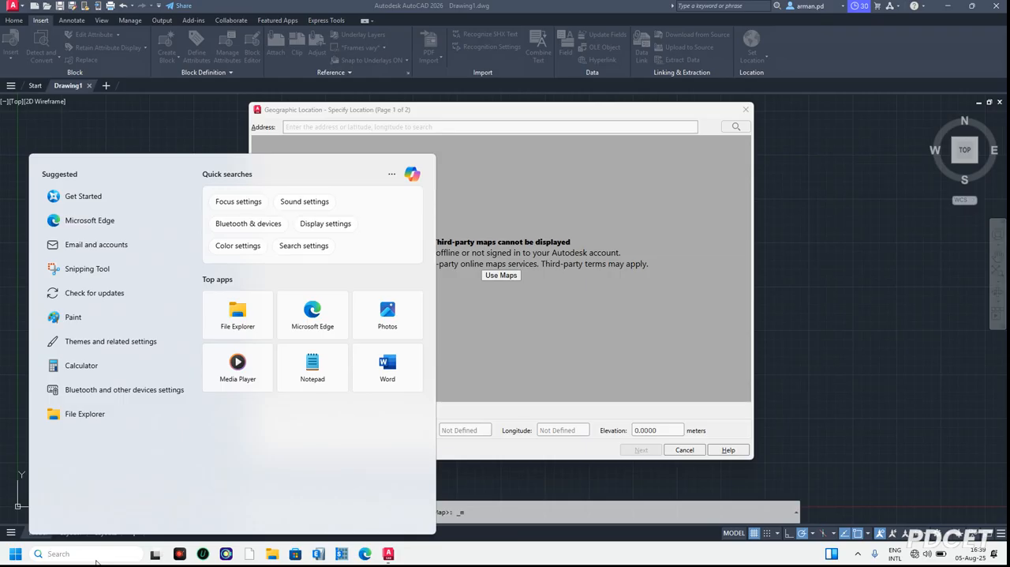
{"action": "type", "text": "g"}
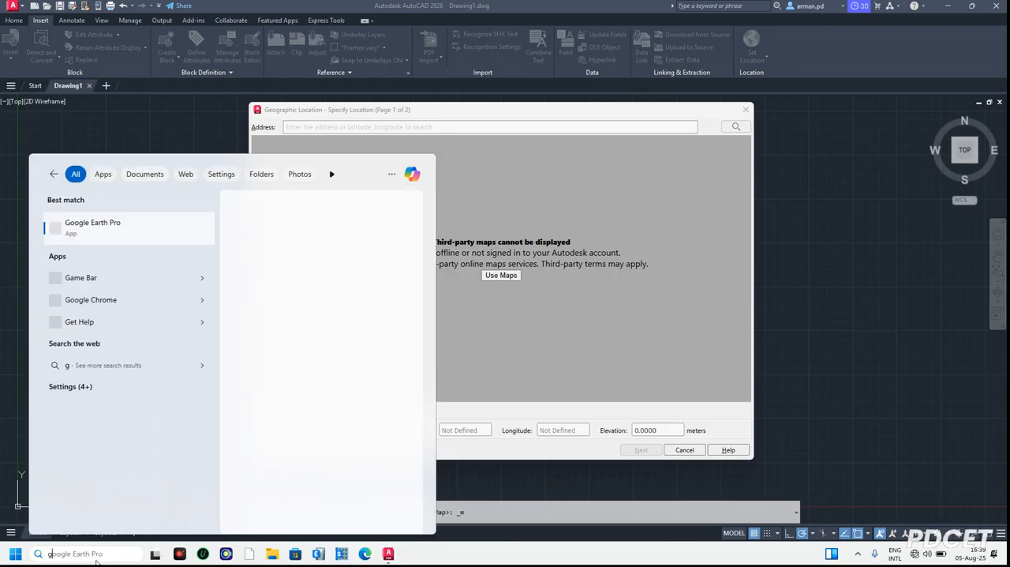
{"action": "type", "text": "eo"}
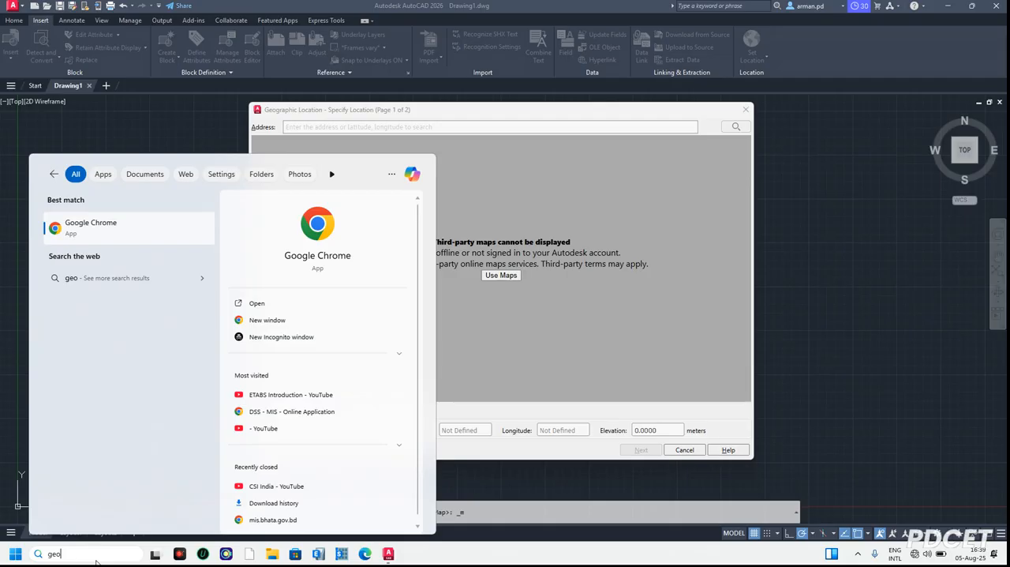
{"action": "key", "text": "BackSpace"}
{"action": "key", "text": "BackSpace"}
{"action": "type", "text": "o"}
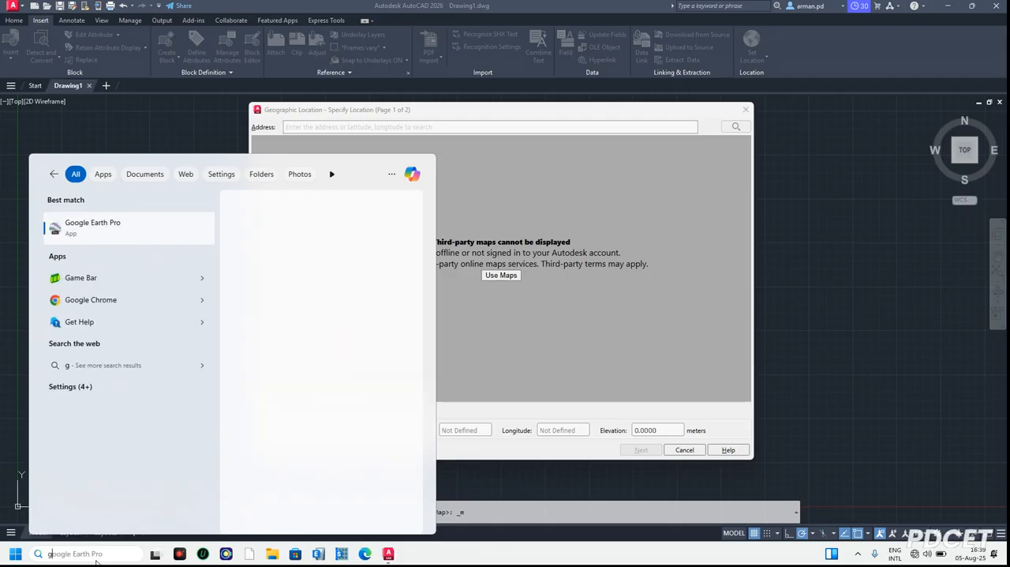
{"action": "left_click", "coordinate": [119, 229]}
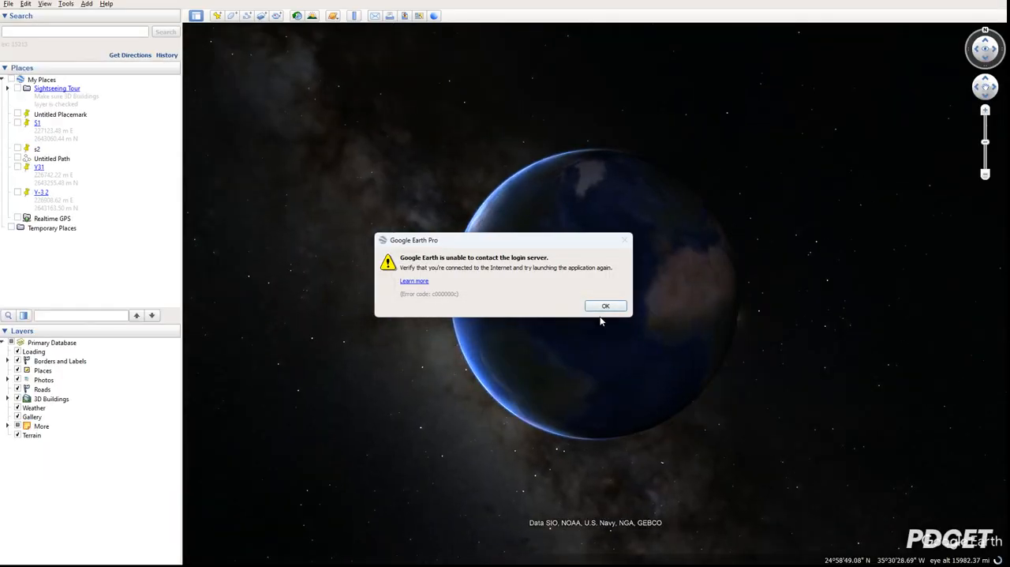
{"action": "left_click", "coordinate": [607, 307]}
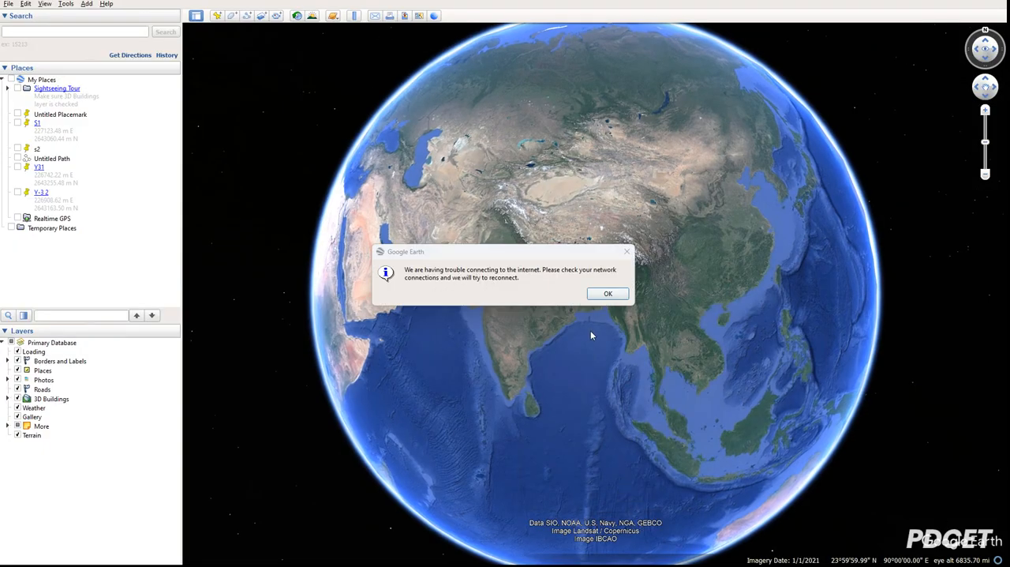
{"action": "left_click", "coordinate": [602, 293]}
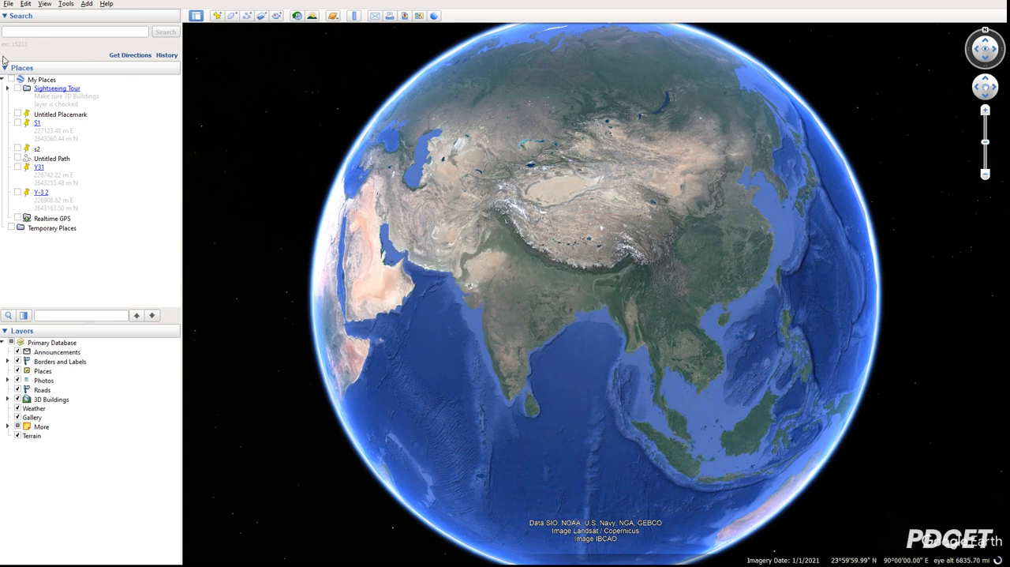
Collapse the saved places list and search the globe for Bangladesh.
{"action": "left_click", "coordinate": [4, 67]}
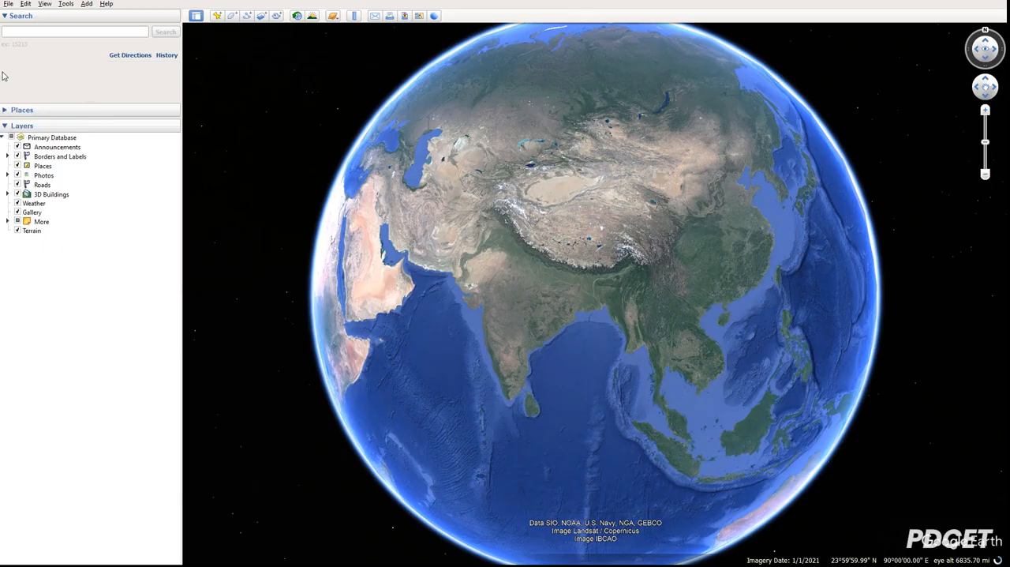
{"action": "left_click", "coordinate": [62, 33]}
{"action": "type", "text": "DH"}
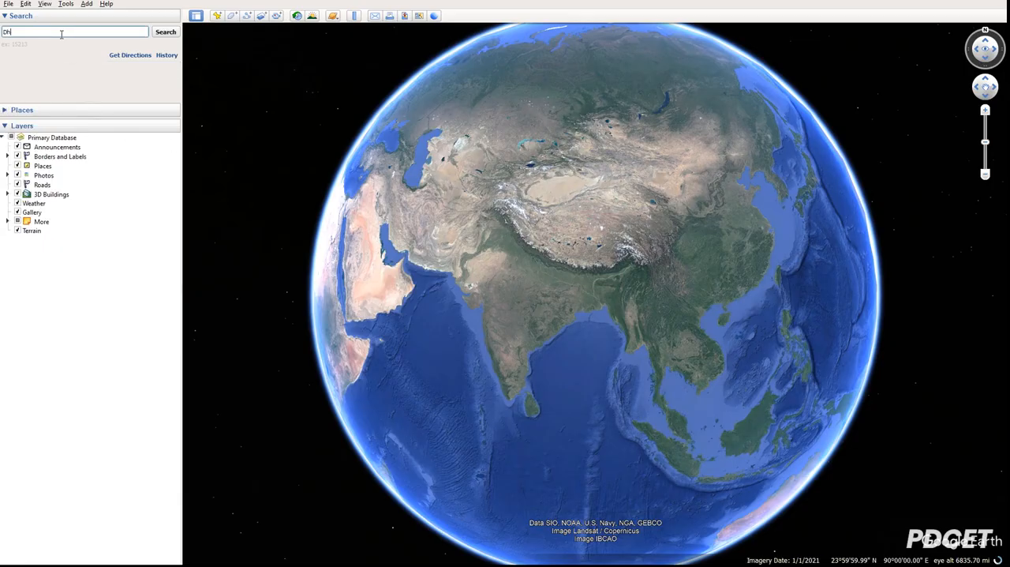
{"action": "key", "text": "BackSpace"}
{"action": "key", "text": "BackSpace"}
{"action": "type", "text": "Bangla"}
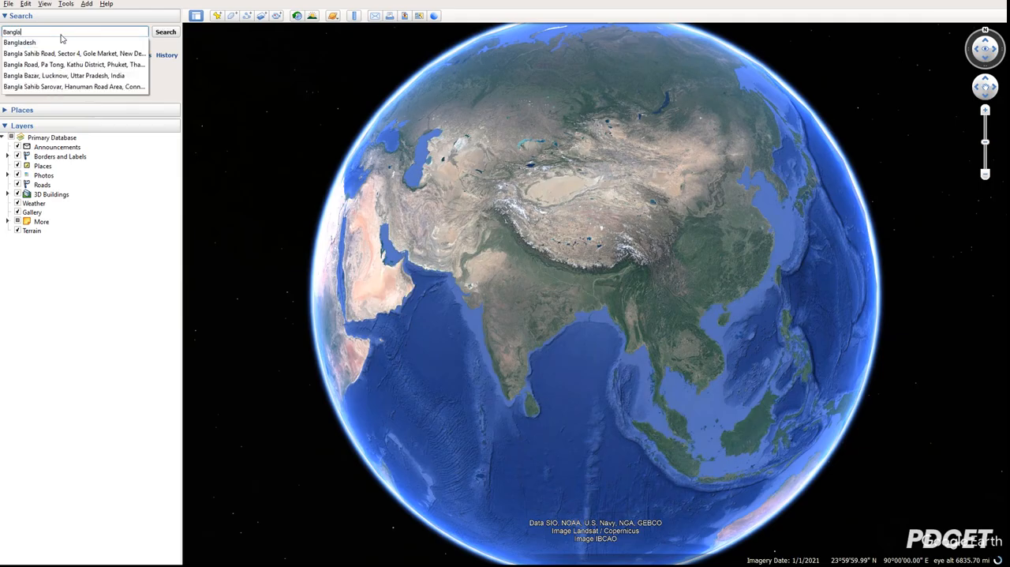
{"action": "left_click", "coordinate": [57, 42]}
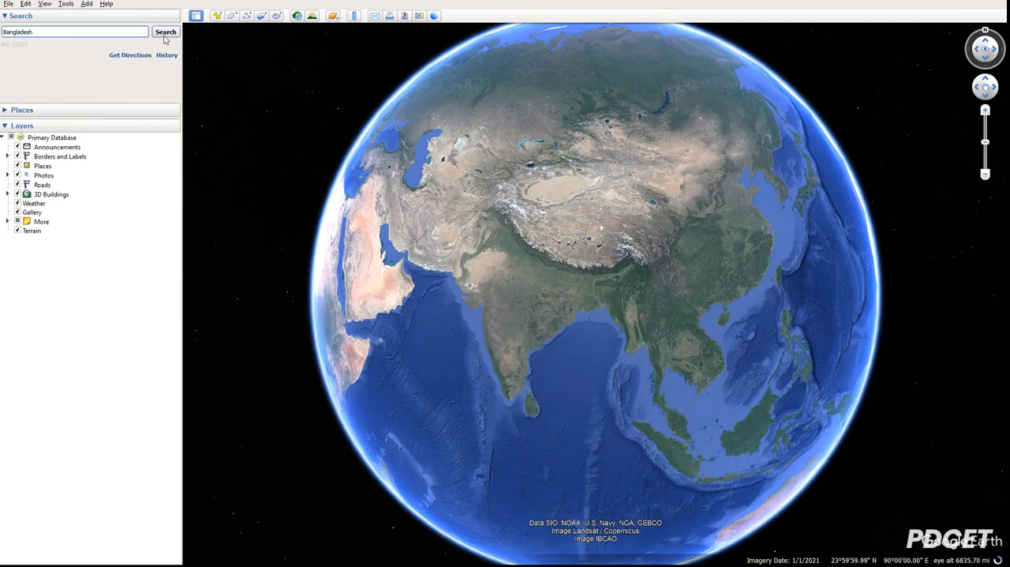
{"action": "key", "text": "Return"}
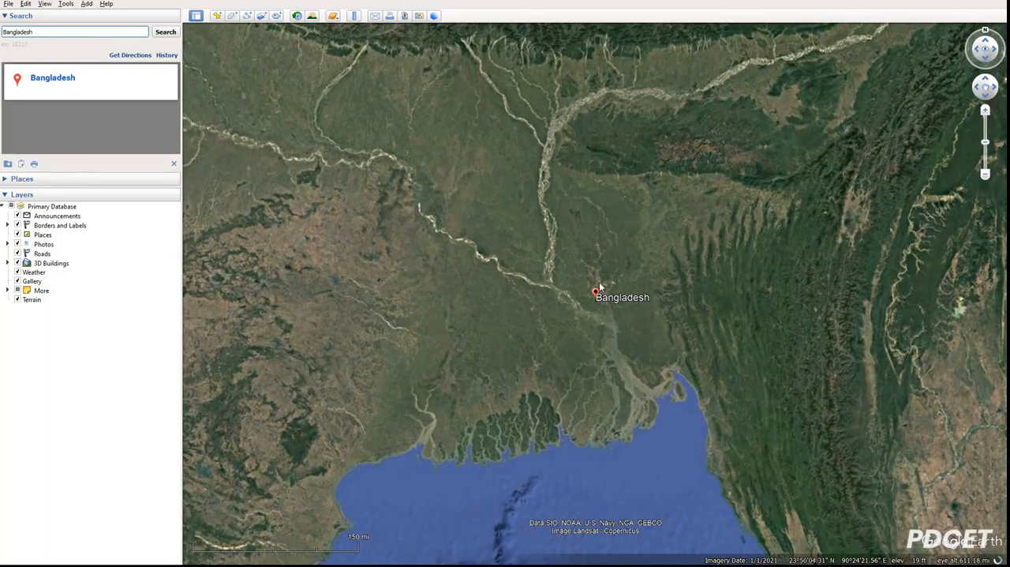
Zoom in on the Bangladesh marker and examine the fields, road and buildings around it.
{"action": "scroll", "coordinate": [597, 300], "scroll_direction": "up", "scroll_amount": 5}
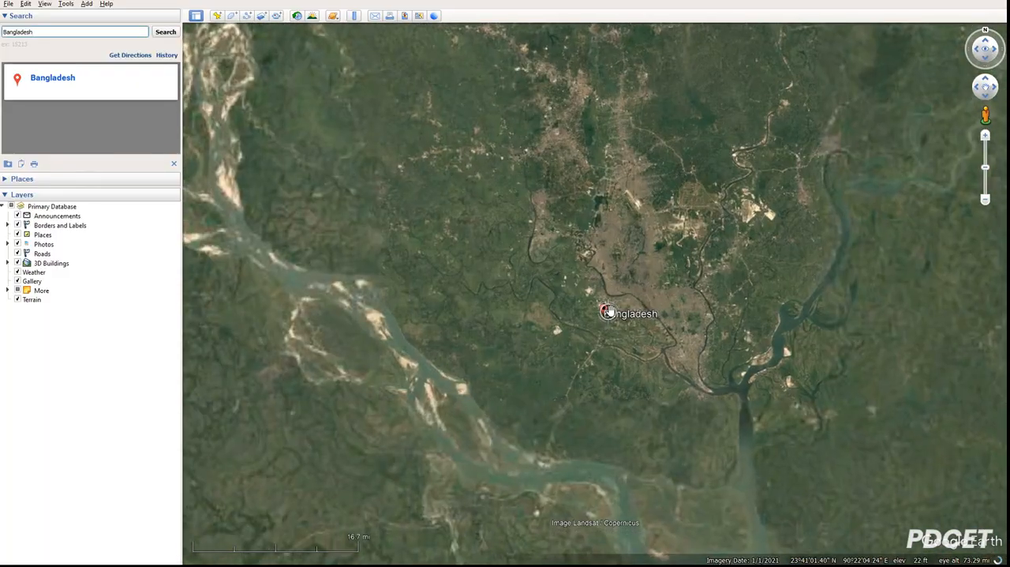
{"action": "scroll", "coordinate": [596, 304], "scroll_direction": "up", "scroll_amount": 5}
{"action": "scroll", "coordinate": [595, 307], "scroll_direction": "up", "scroll_amount": 5}
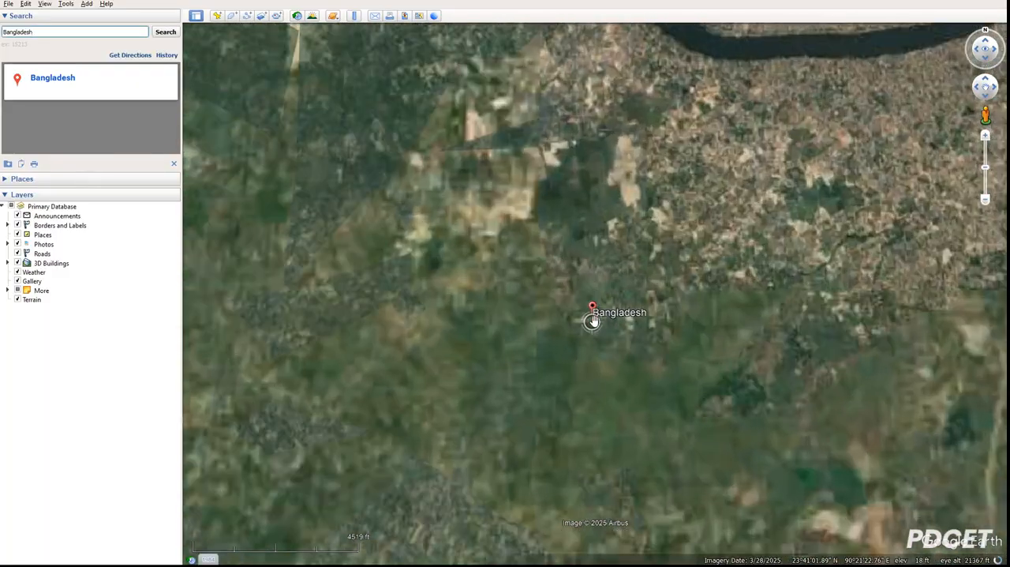
{"action": "scroll", "coordinate": [593, 303], "scroll_direction": "up", "scroll_amount": 5}
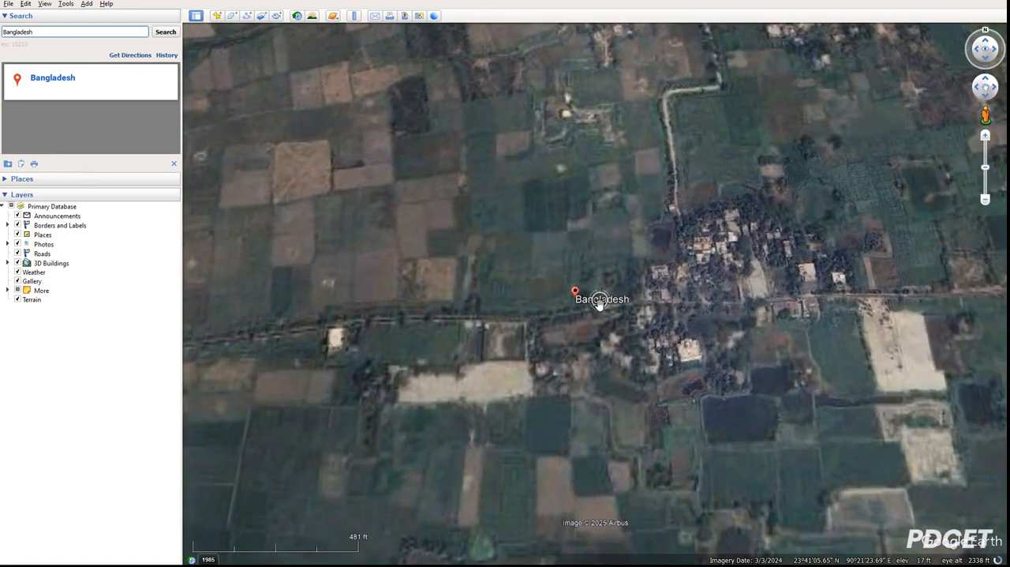
{"action": "scroll", "coordinate": [568, 306], "scroll_direction": "up", "scroll_amount": 2}
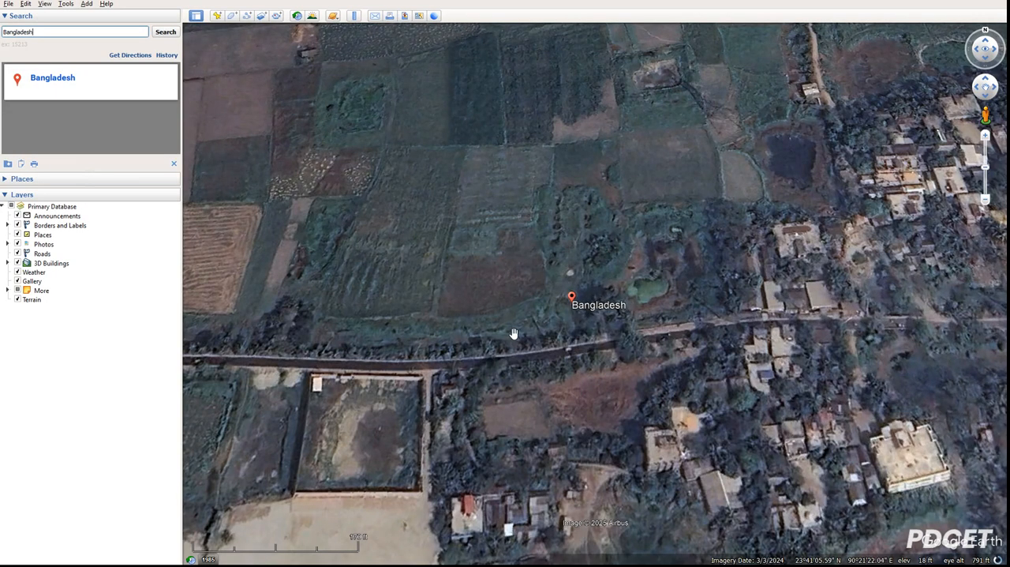
{"action": "scroll", "coordinate": [539, 304], "scroll_direction": "down", "scroll_amount": 2}
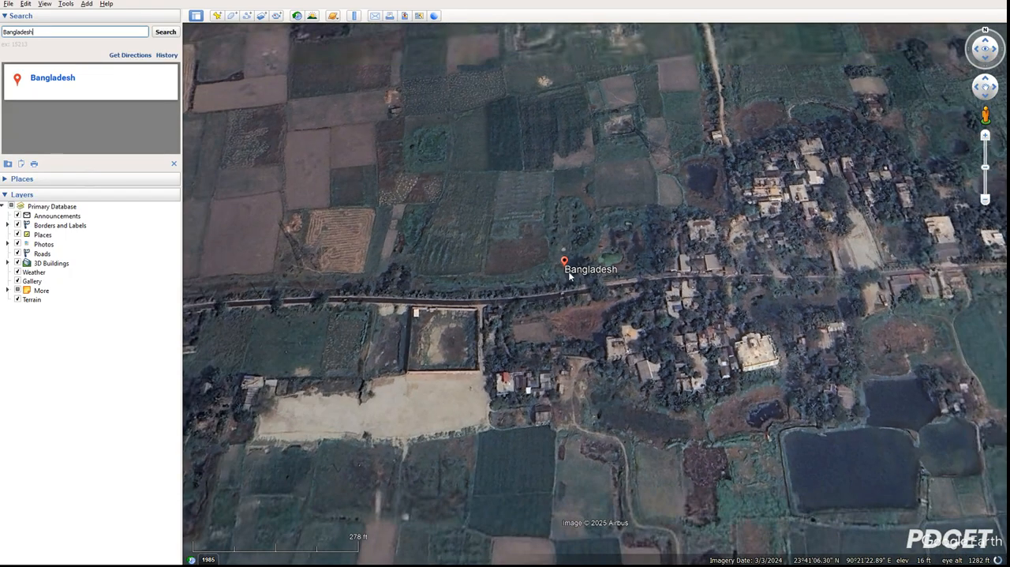
{"action": "scroll", "coordinate": [565, 250], "scroll_direction": "up", "scroll_amount": 1}
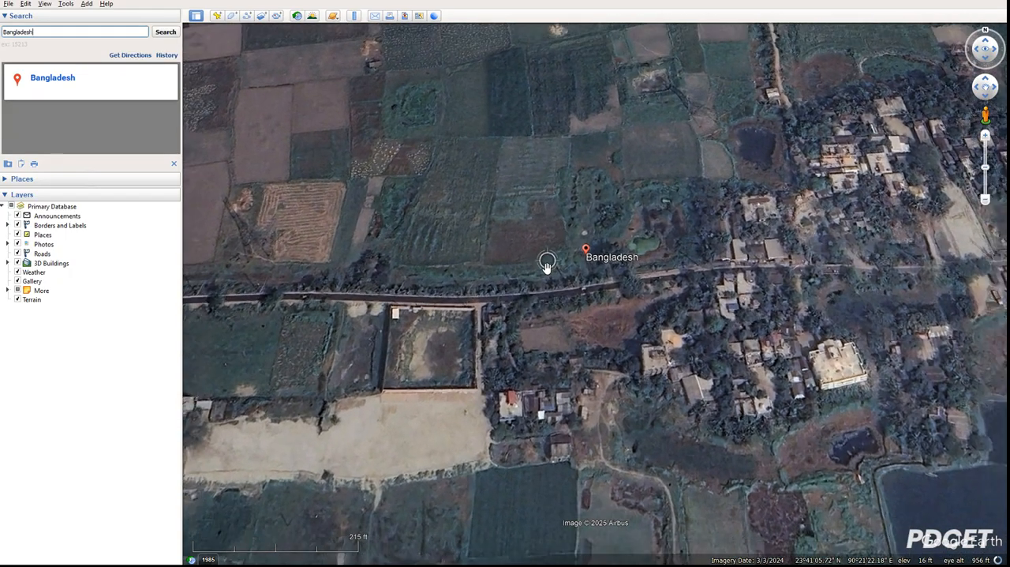
{"action": "scroll", "coordinate": [545, 266], "scroll_direction": "down", "scroll_amount": 2}
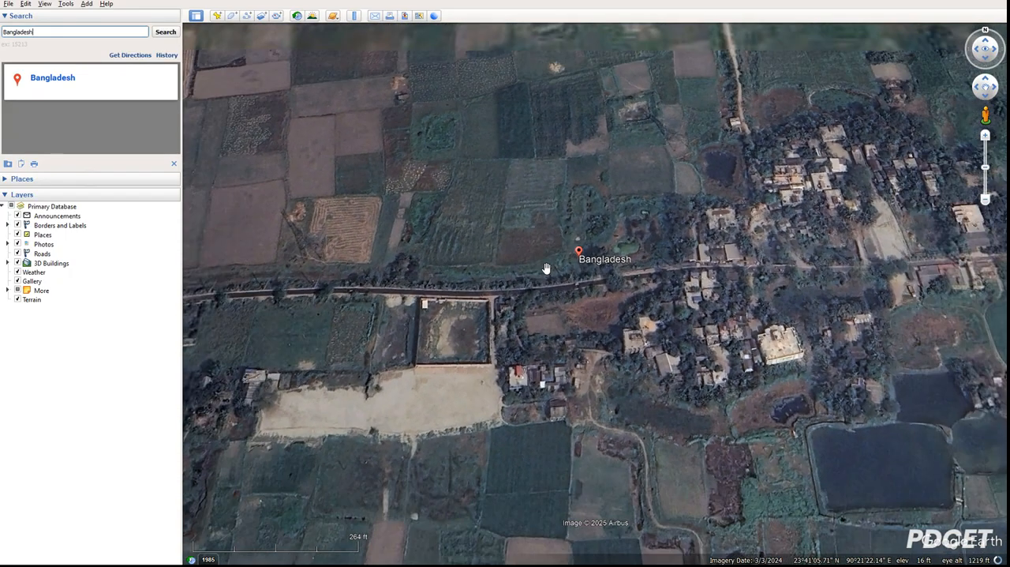
{"action": "left_click", "coordinate": [217, 16]}
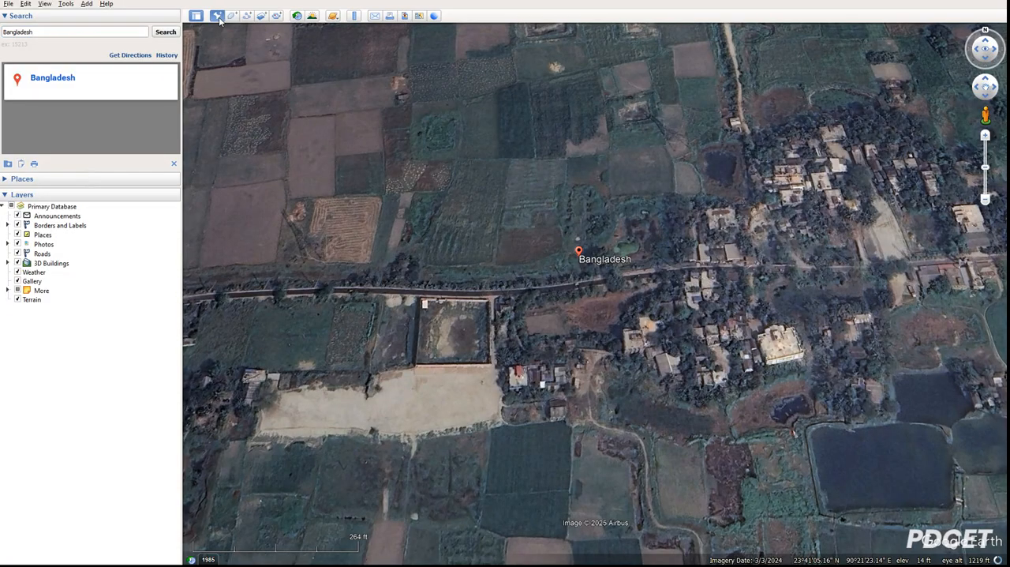
{"action": "left_click_drag", "start_coordinate": [600, 290], "coordinate": [584, 264]}
{"action": "scroll", "coordinate": [582, 263], "scroll_direction": "up", "scroll_amount": 2}
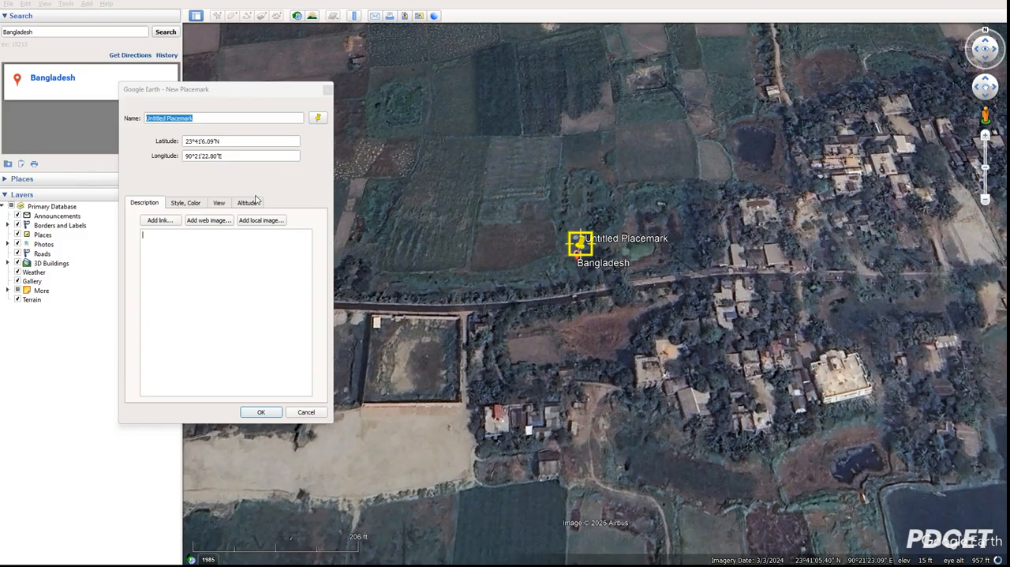
{"action": "left_click", "coordinate": [328, 90]}
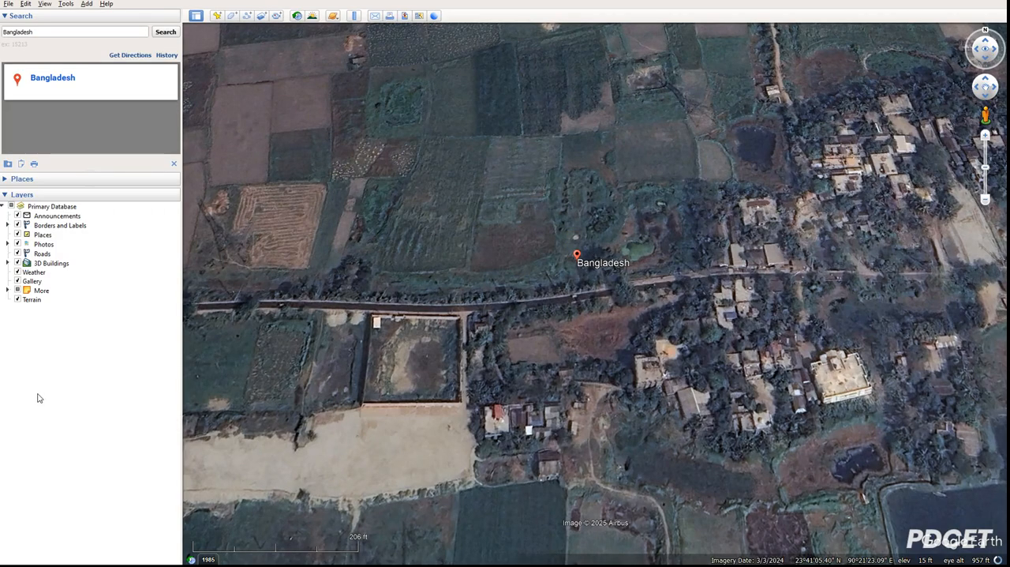
Apply the 3D view options with latitude and longitude shown in degrees, minutes, seconds.
{"action": "left_click", "coordinate": [63, 8]}
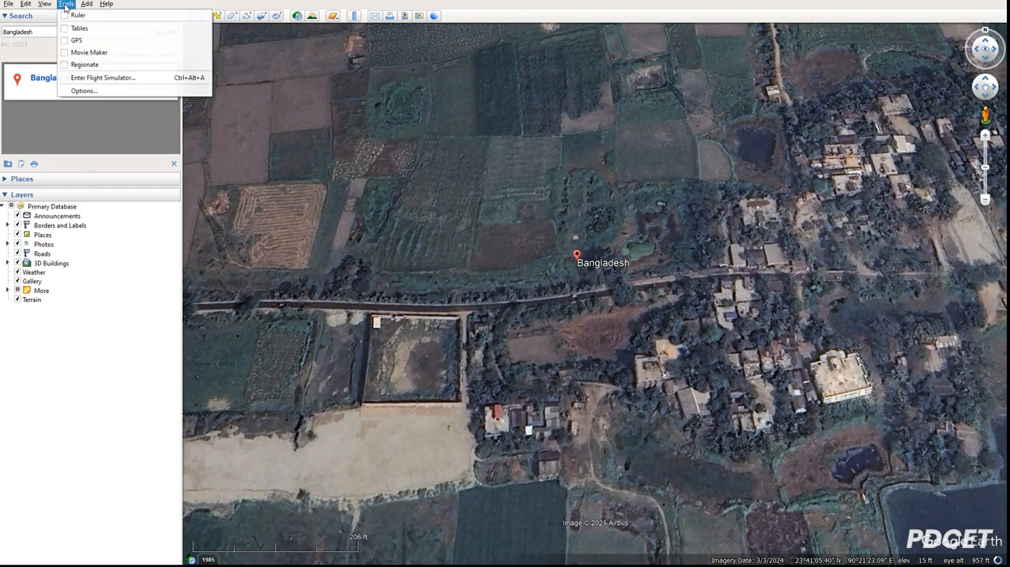
{"action": "left_click", "coordinate": [81, 90]}
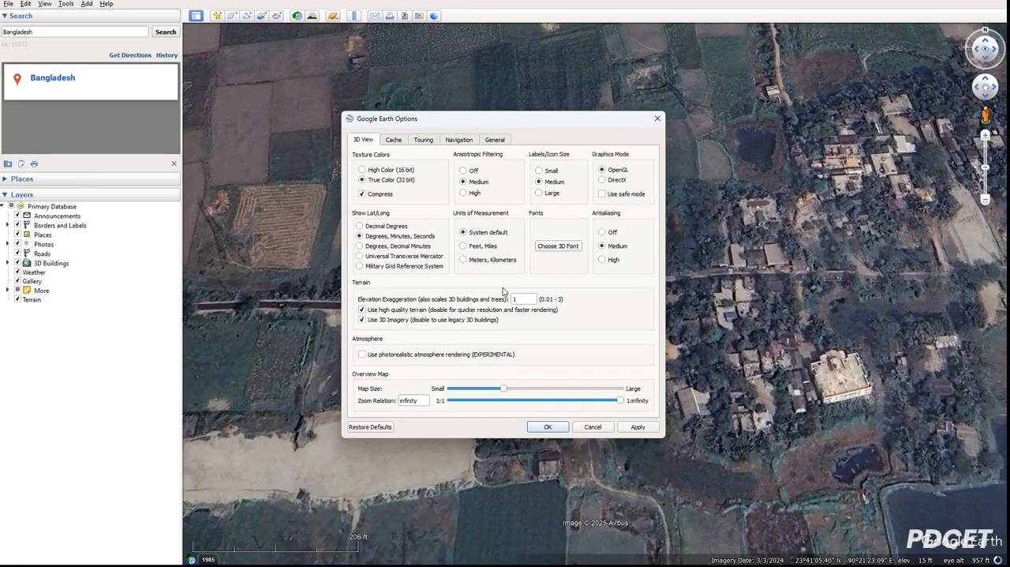
{"action": "left_click", "coordinate": [631, 428]}
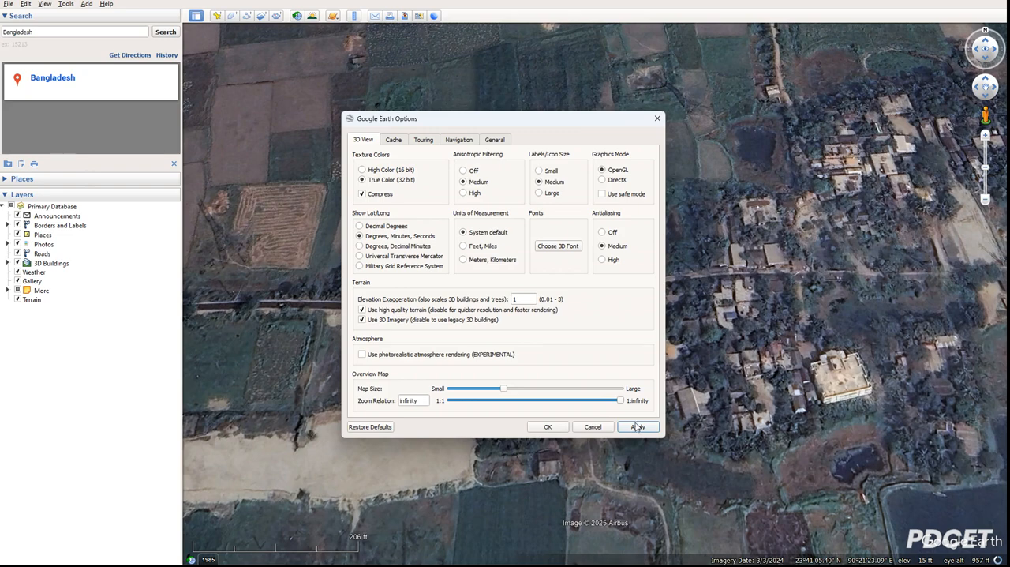
{"action": "left_click", "coordinate": [638, 427]}
{"action": "left_click", "coordinate": [550, 426]}
{"action": "scroll", "coordinate": [601, 261], "scroll_direction": "up", "scroll_amount": 2}
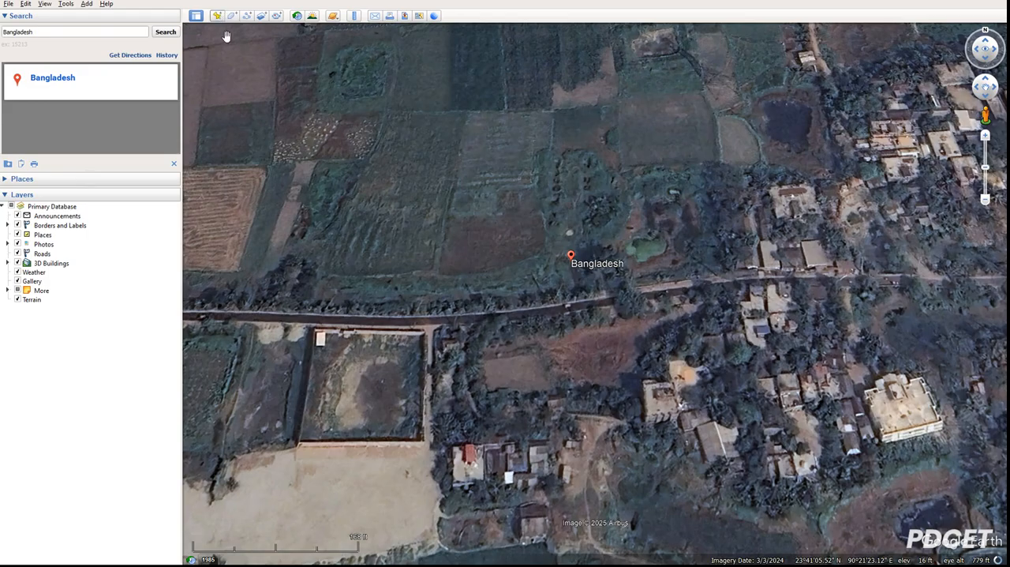
{"action": "scroll", "coordinate": [549, 206], "scroll_direction": "up", "scroll_amount": 3}
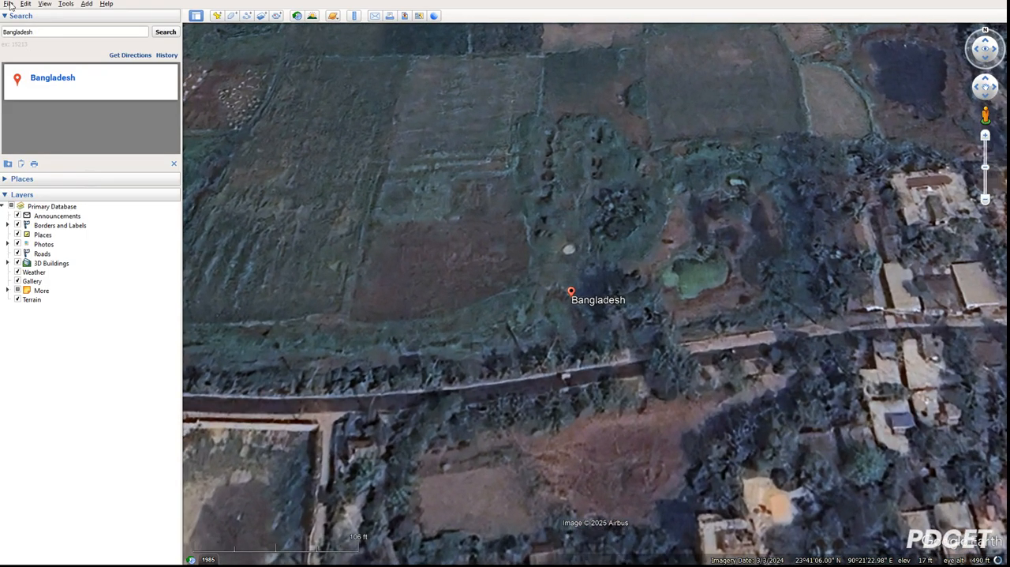
{"action": "left_click", "coordinate": [9, 4]}
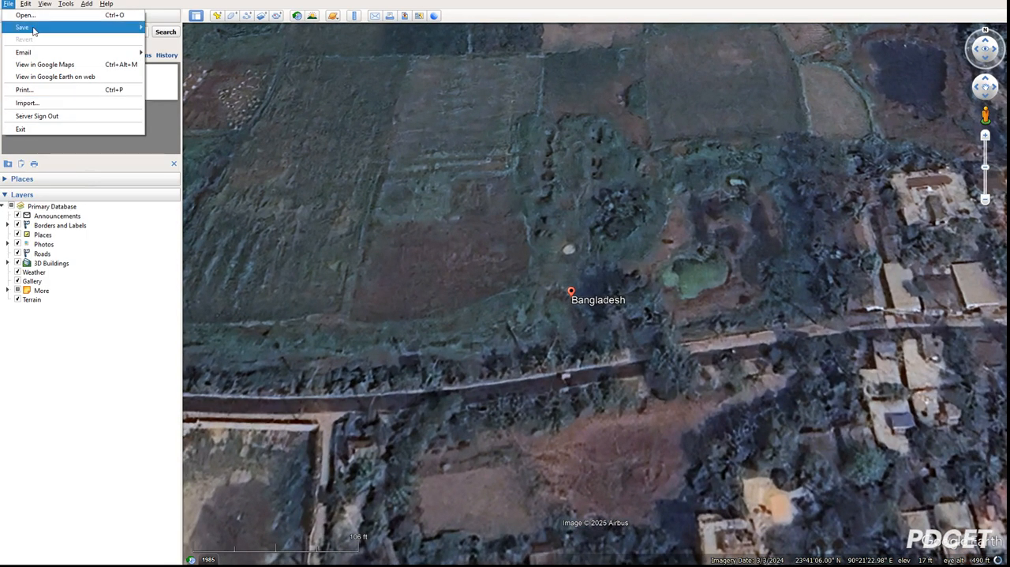
{"action": "mouse_move", "coordinate": [26, 4]}
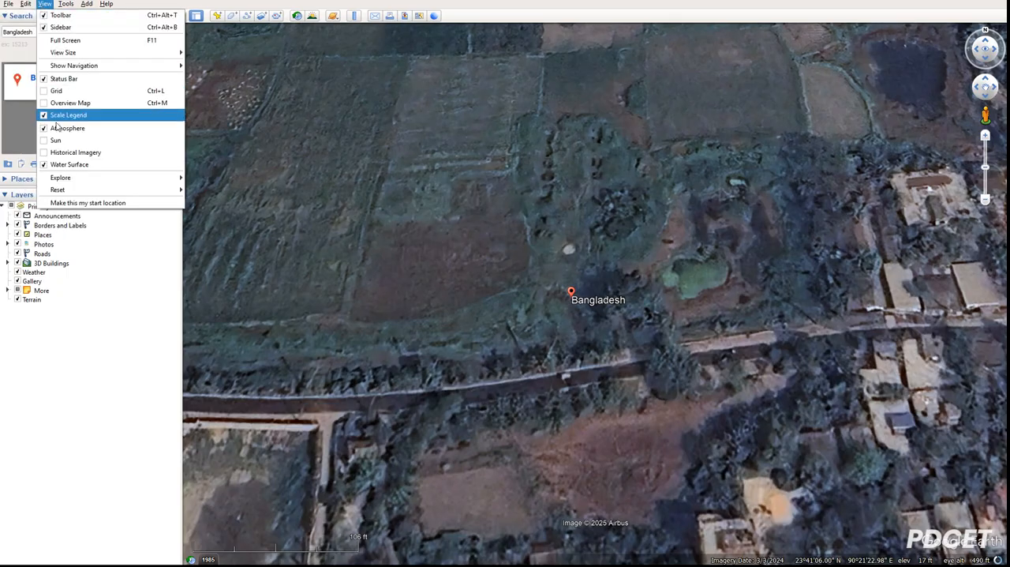
{"action": "mouse_move", "coordinate": [142, 189]}
{"action": "left_click", "coordinate": [229, 216]}
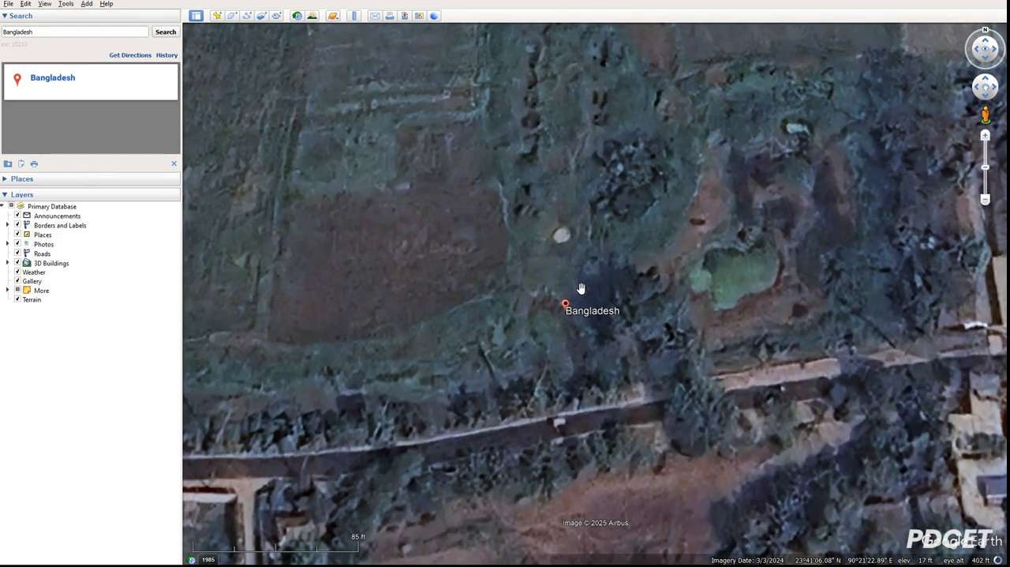
Add a placemark on the Bangladesh marker and highlight its longitude and latitude values.
{"action": "left_click", "coordinate": [216, 16]}
{"action": "left_click_drag", "start_coordinate": [589, 298], "coordinate": [565, 316]}
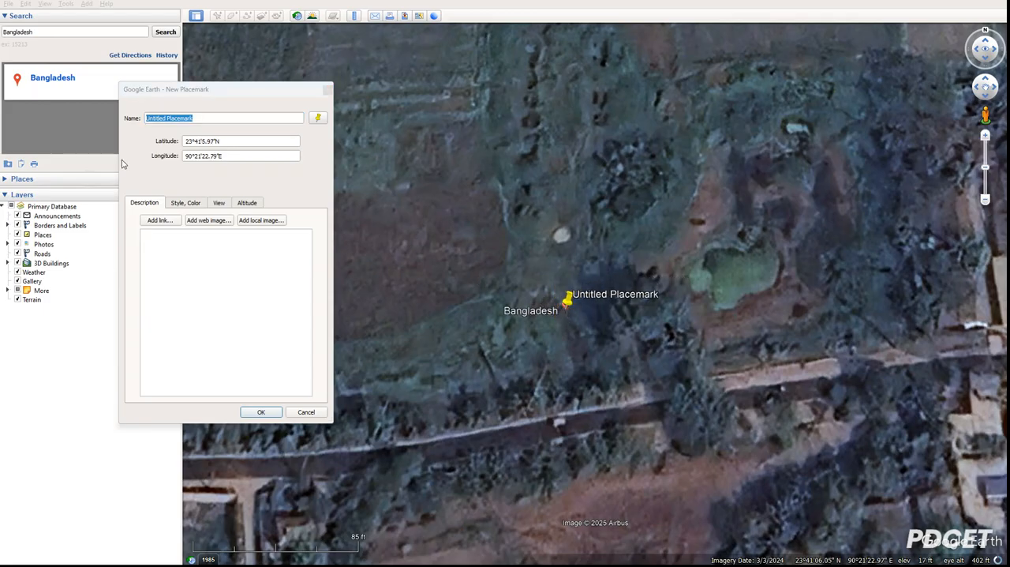
{"action": "left_click_drag", "start_coordinate": [269, 140], "coordinate": [147, 138]}
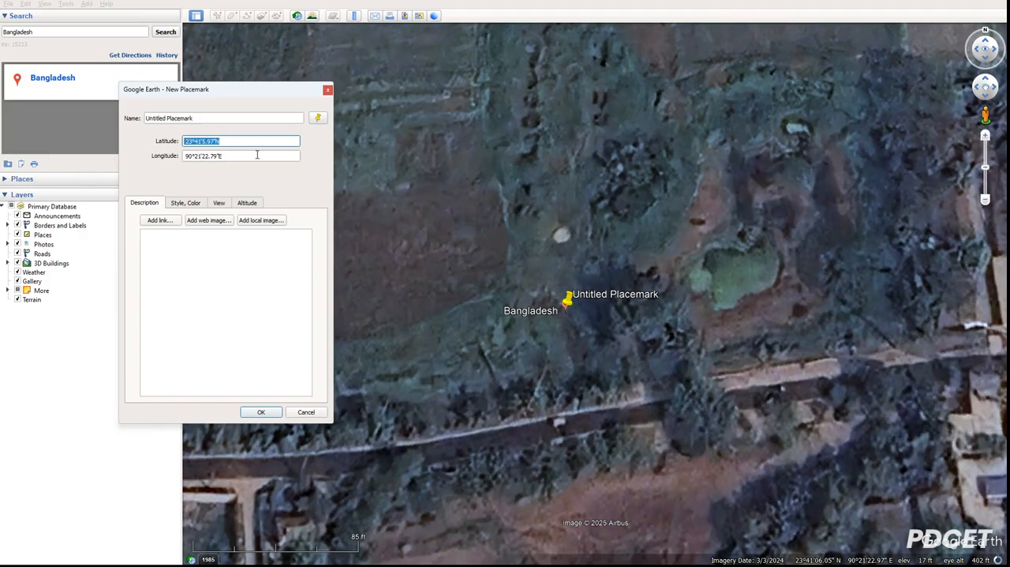
{"action": "left_click_drag", "start_coordinate": [260, 156], "coordinate": [182, 155]}
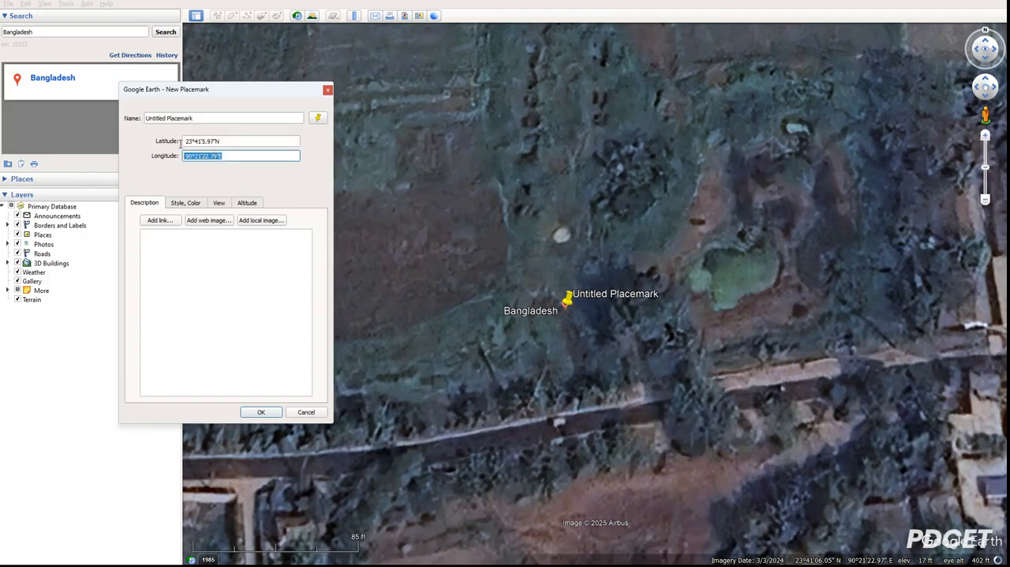
{"action": "left_click_drag", "start_coordinate": [240, 143], "coordinate": [194, 141]}
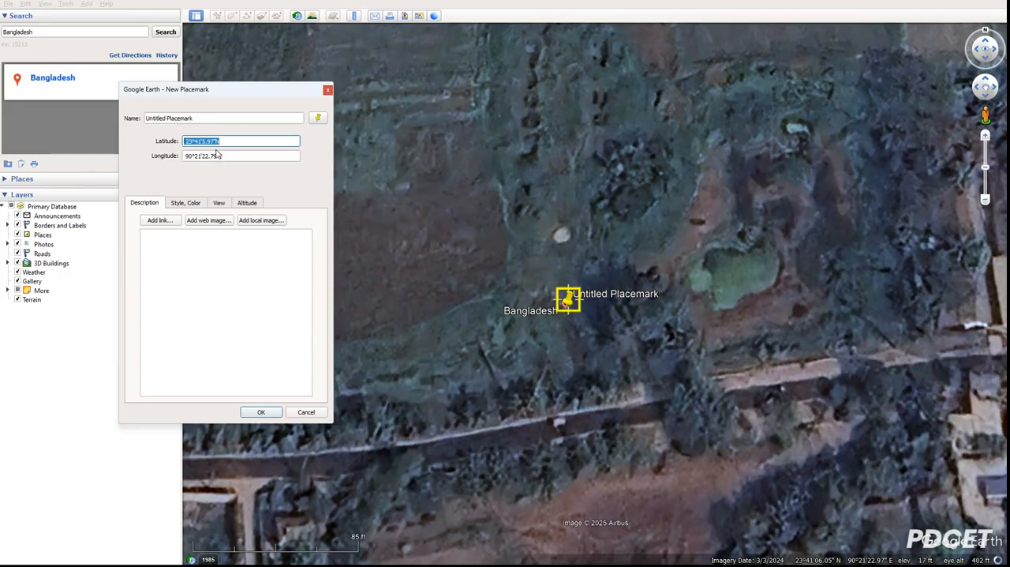
Switch to the Edge browser, open Microsoft Copilot and move the window clear of the placemark's coordinates.
{"action": "key", "text": "super"}
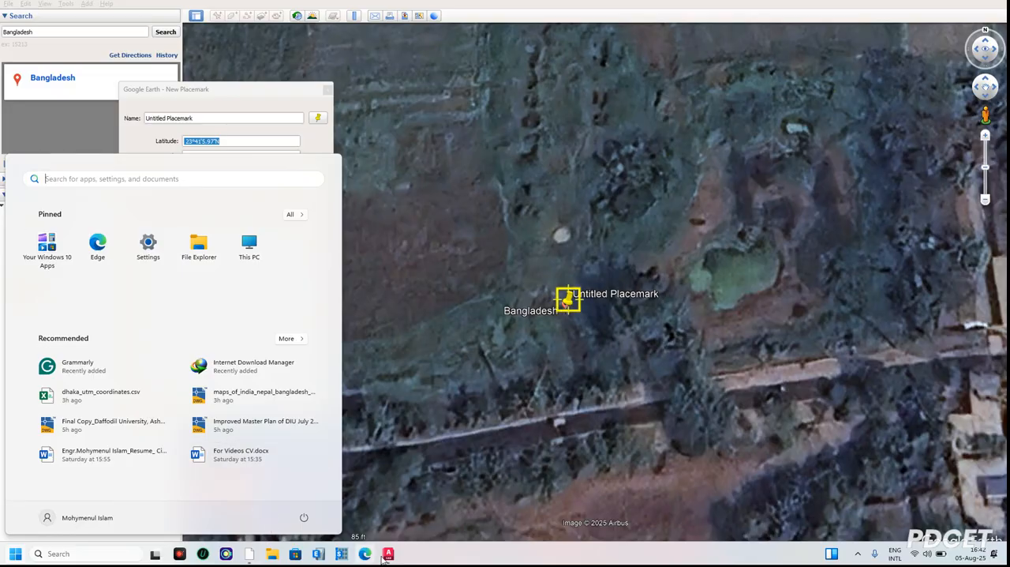
{"action": "left_click", "coordinate": [365, 554]}
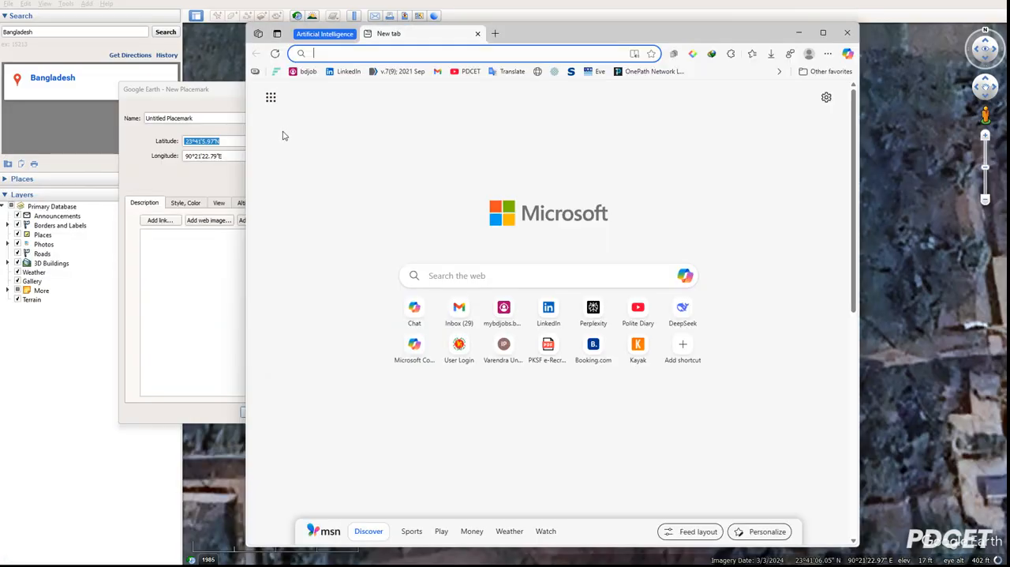
{"action": "left_click", "coordinate": [686, 277]}
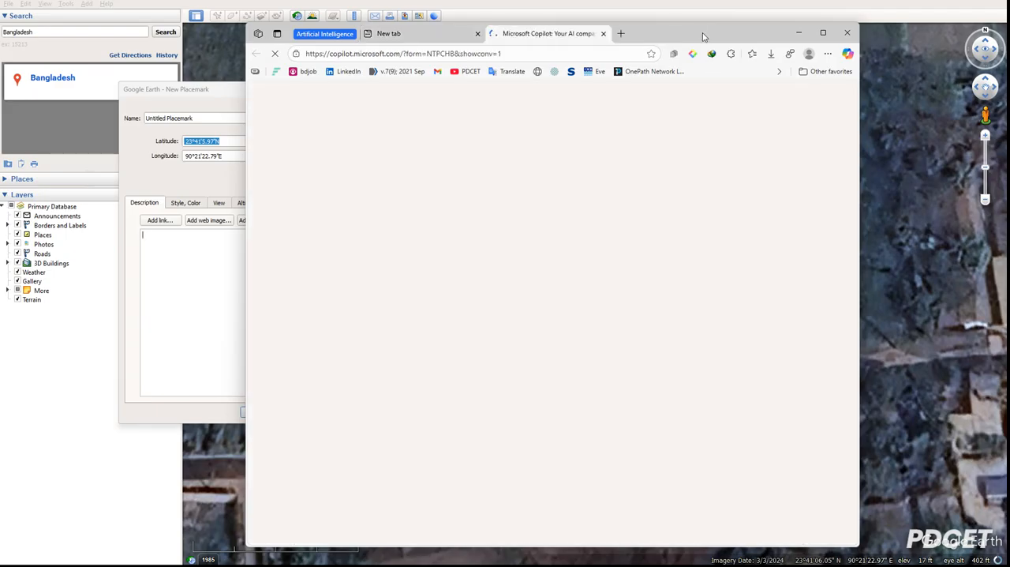
{"action": "left_click_drag", "start_coordinate": [704, 36], "coordinate": [761, 52]}
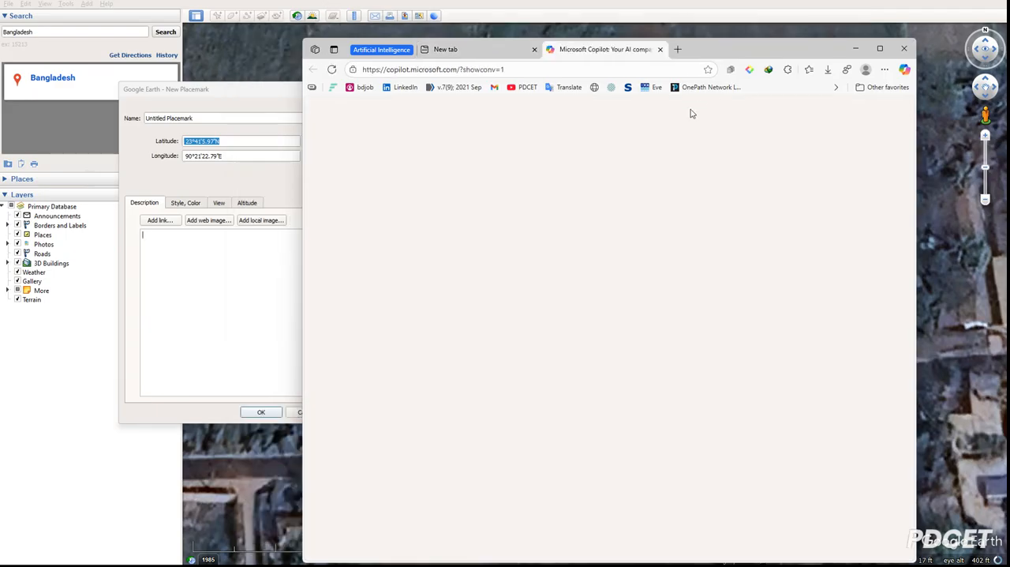
Copy the new placemark's latitude value.
{"action": "right_click", "coordinate": [210, 140]}
{"action": "left_click", "coordinate": [236, 174]}
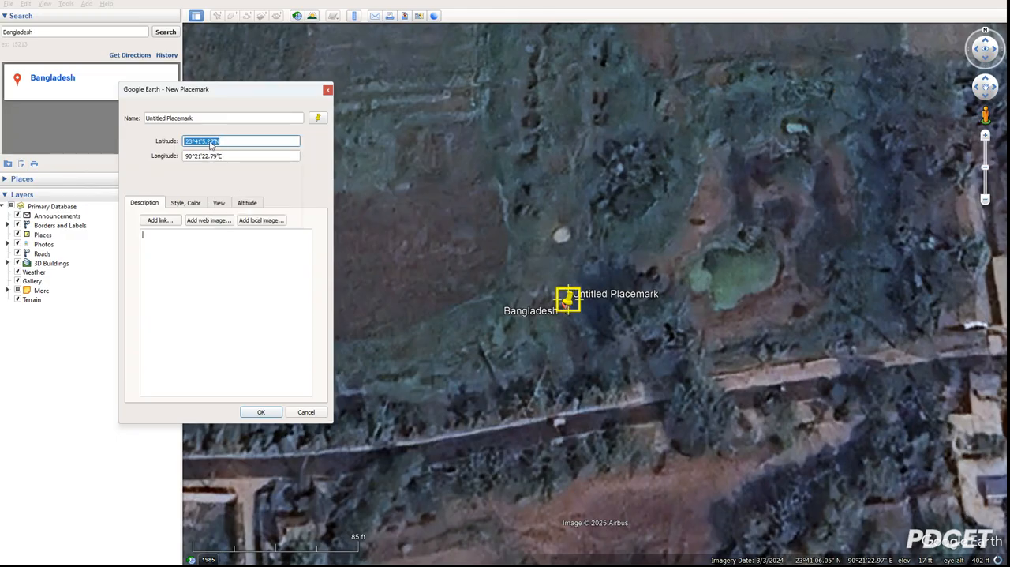
{"action": "right_click", "coordinate": [210, 143]}
{"action": "left_click", "coordinate": [237, 193]}
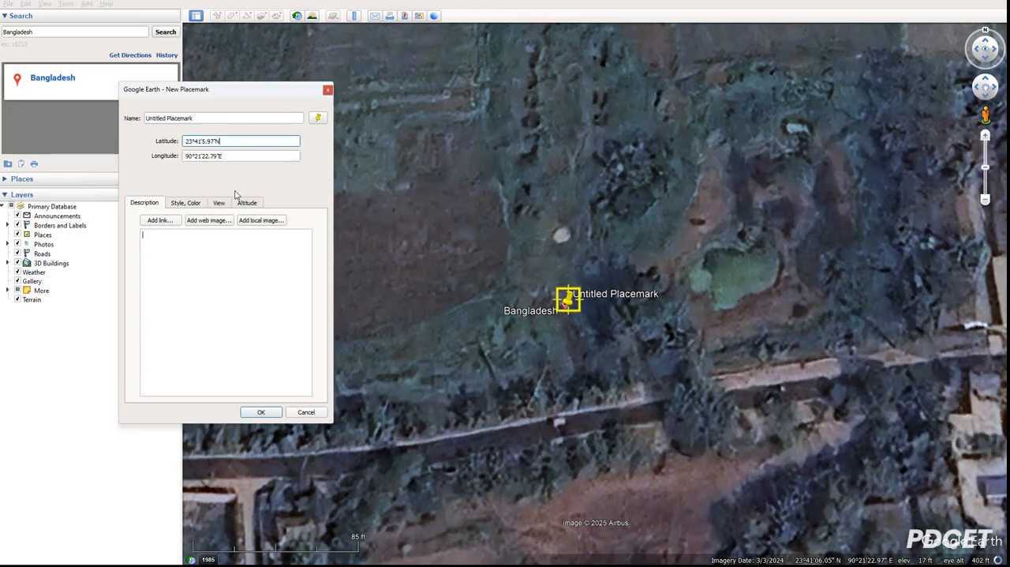
{"action": "key", "text": "ctrl+a"}
{"action": "right_click", "coordinate": [223, 142]}
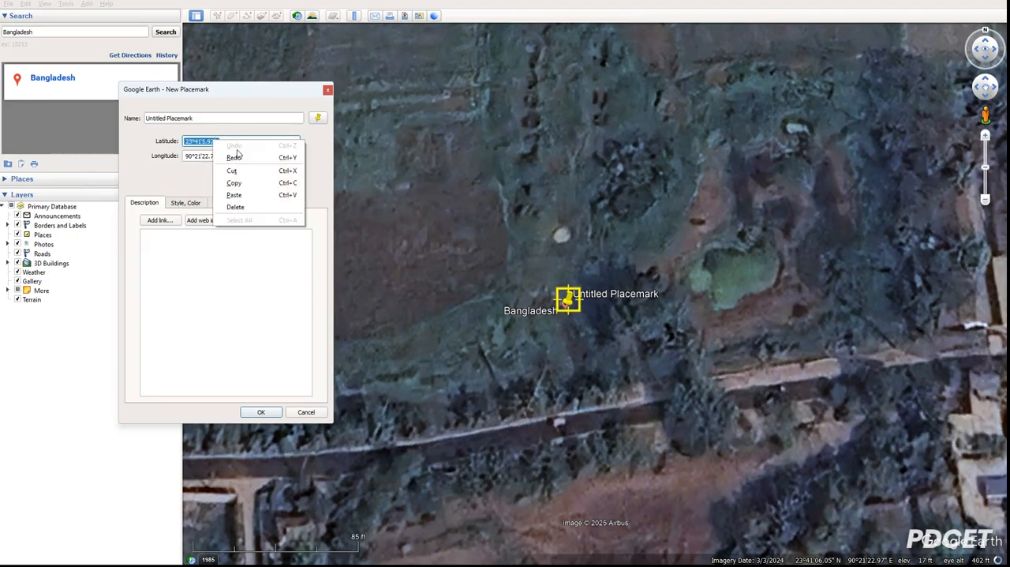
{"action": "left_click", "coordinate": [242, 183]}
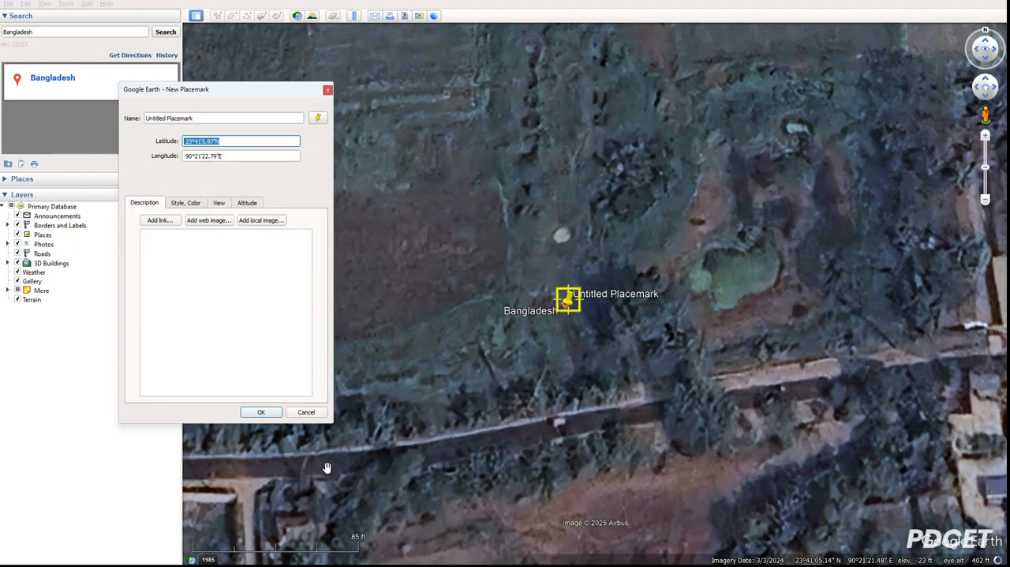
Switch to the Copilot chat in Edge and enter the copied latitude 23°41'5.97"N, followed by a comma, in the message.
{"action": "key", "text": "super"}
{"action": "mouse_move", "coordinate": [364, 553]}
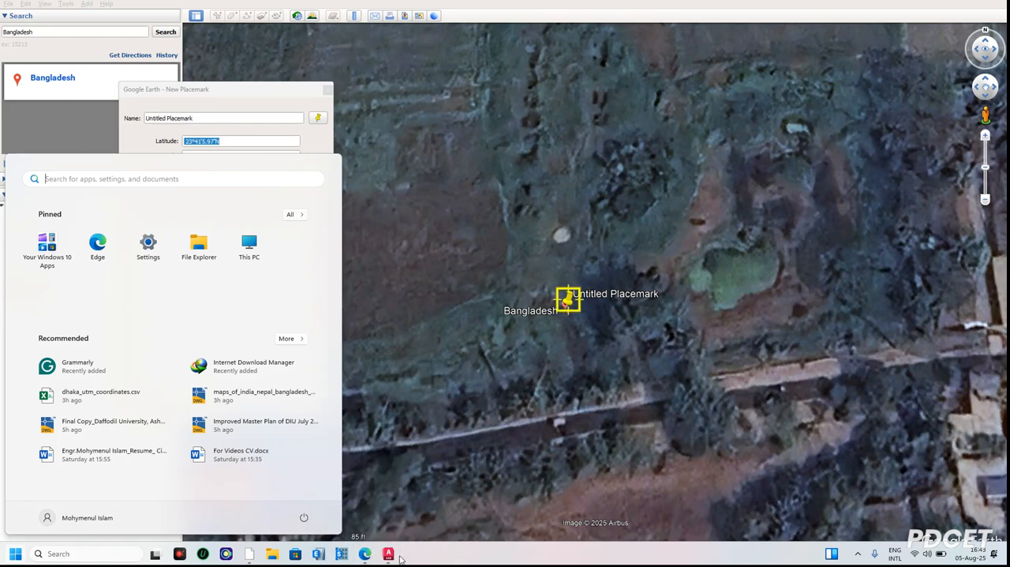
{"action": "left_click", "coordinate": [391, 556]}
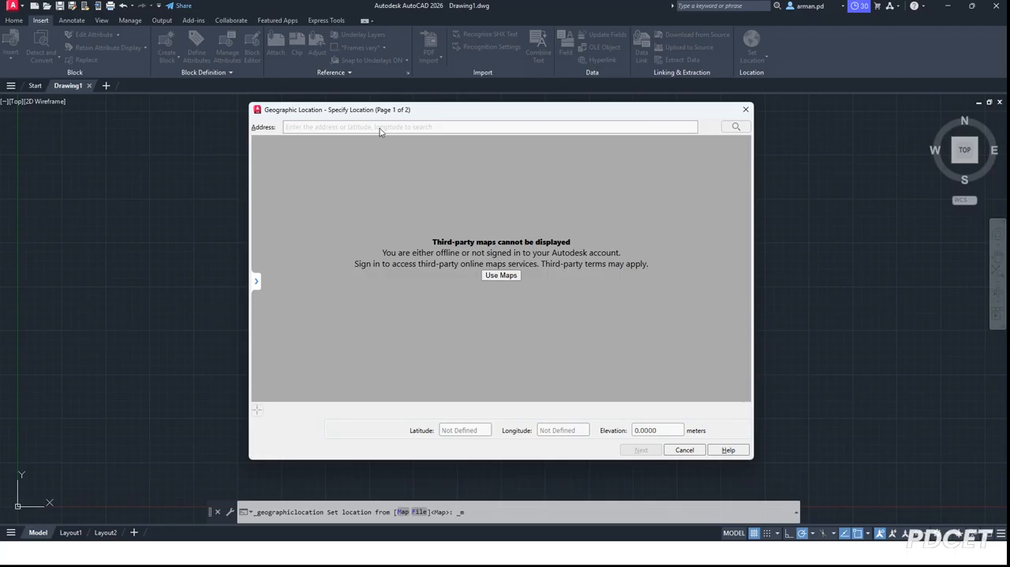
{"action": "key", "text": "super"}
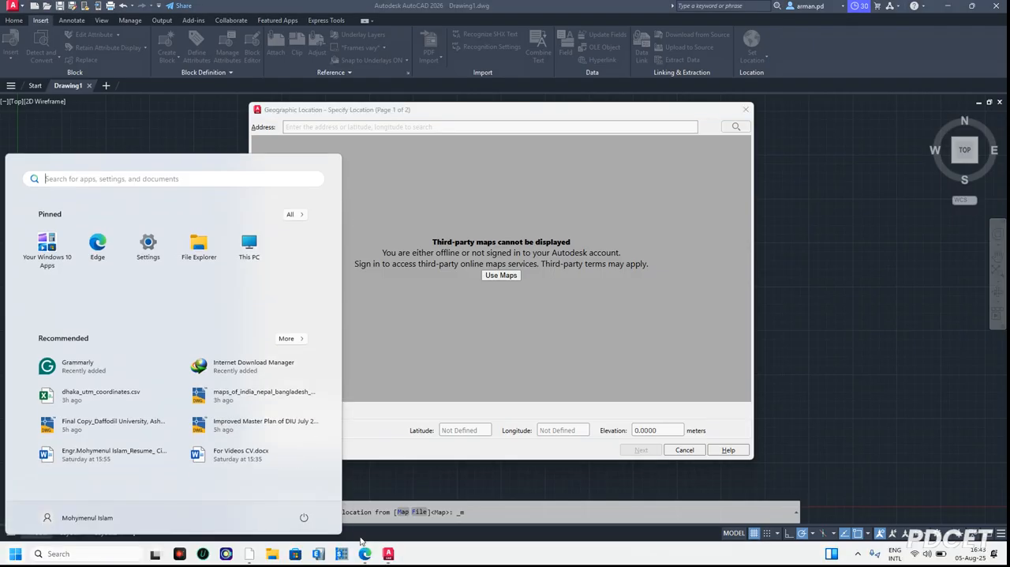
{"action": "left_click", "coordinate": [365, 553]}
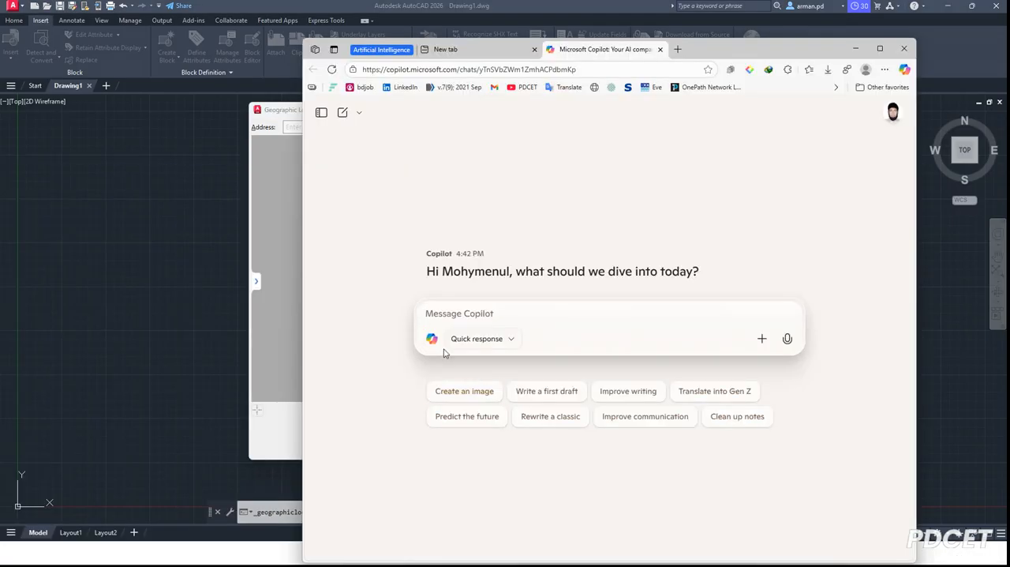
{"action": "left_click", "coordinate": [451, 313]}
{"action": "key", "text": "ctrl+v"}
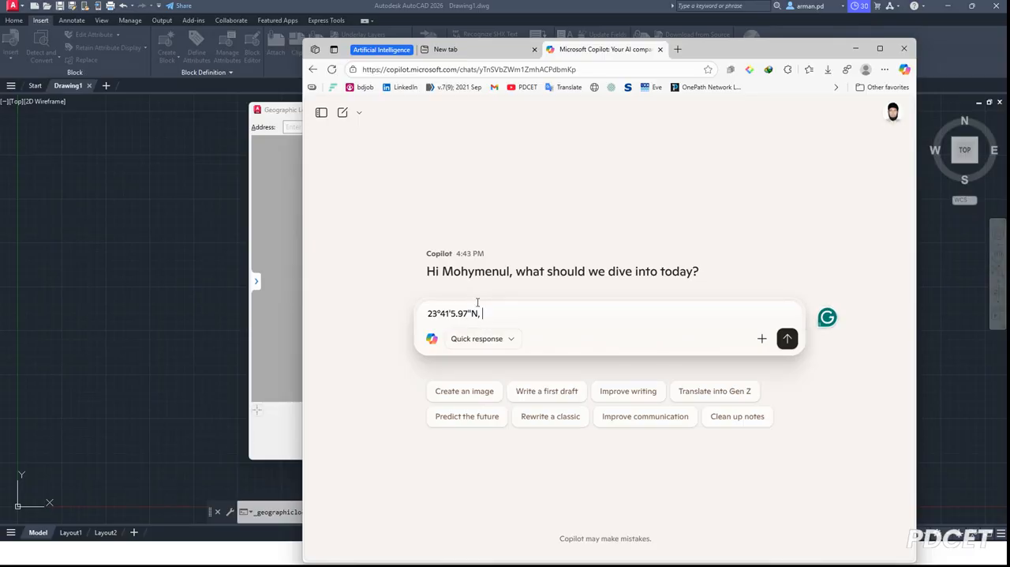
Switch to Google Earth Pro and copy the new placemark's longitude value.
{"action": "key", "text": "super"}
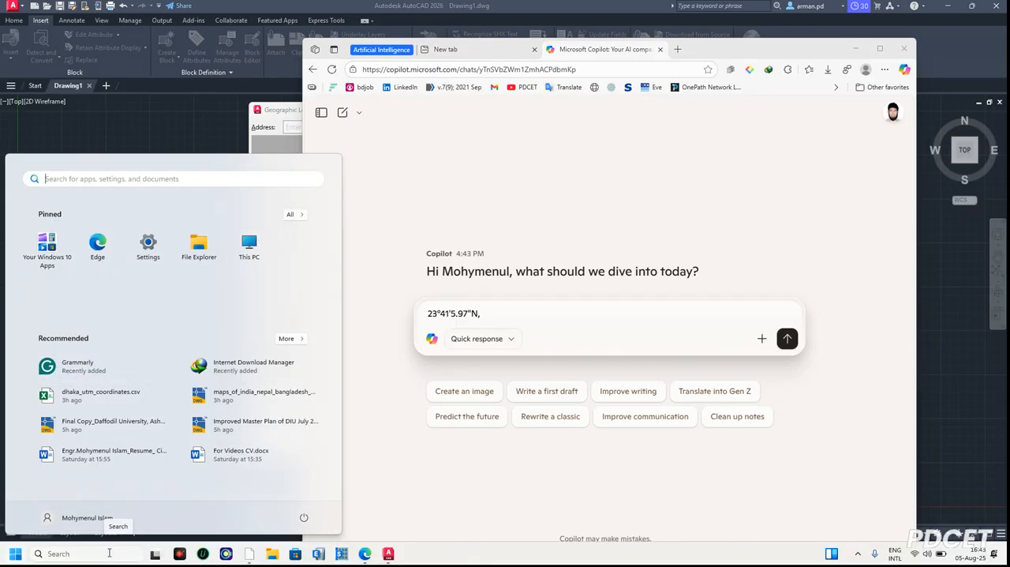
{"action": "left_click", "coordinate": [243, 558]}
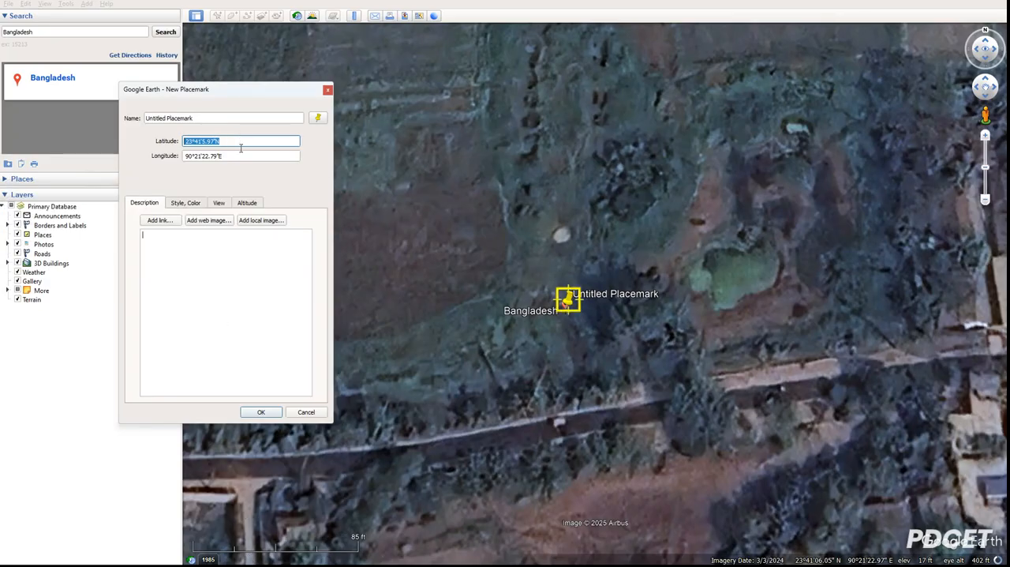
{"action": "left_click", "coordinate": [242, 154]}
{"action": "left_click_drag", "start_coordinate": [242, 155], "coordinate": [186, 156]}
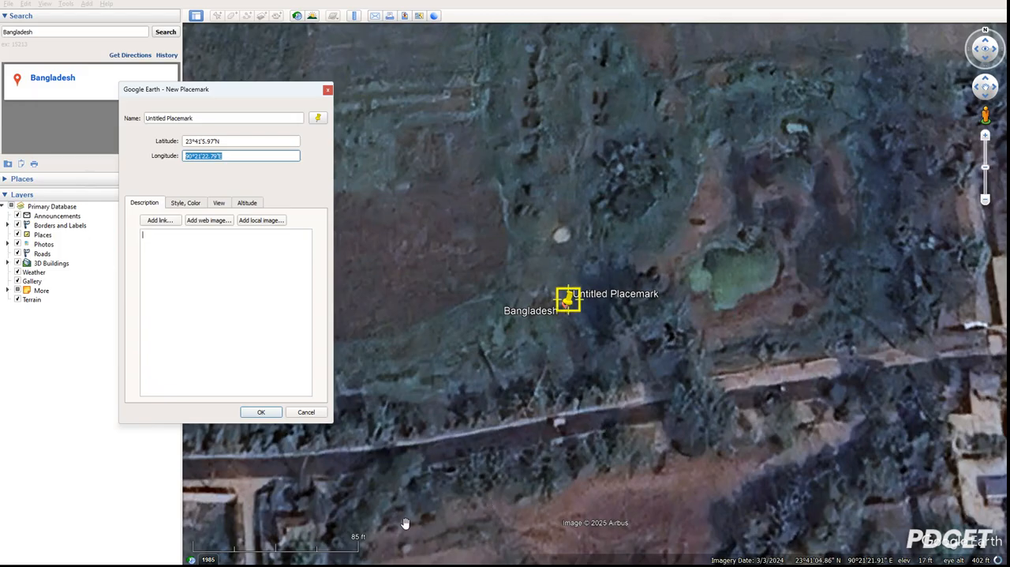
Switch to the Copilot chat in Edge and append the copied longitude 90°21'22.79"E to the message.
{"action": "key", "text": "super"}
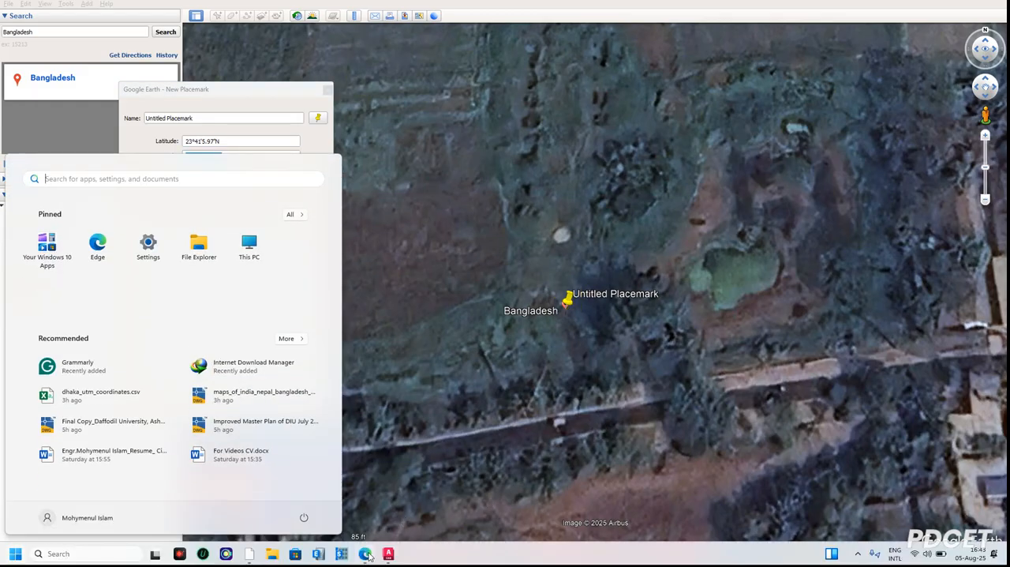
{"action": "left_click", "coordinate": [365, 553]}
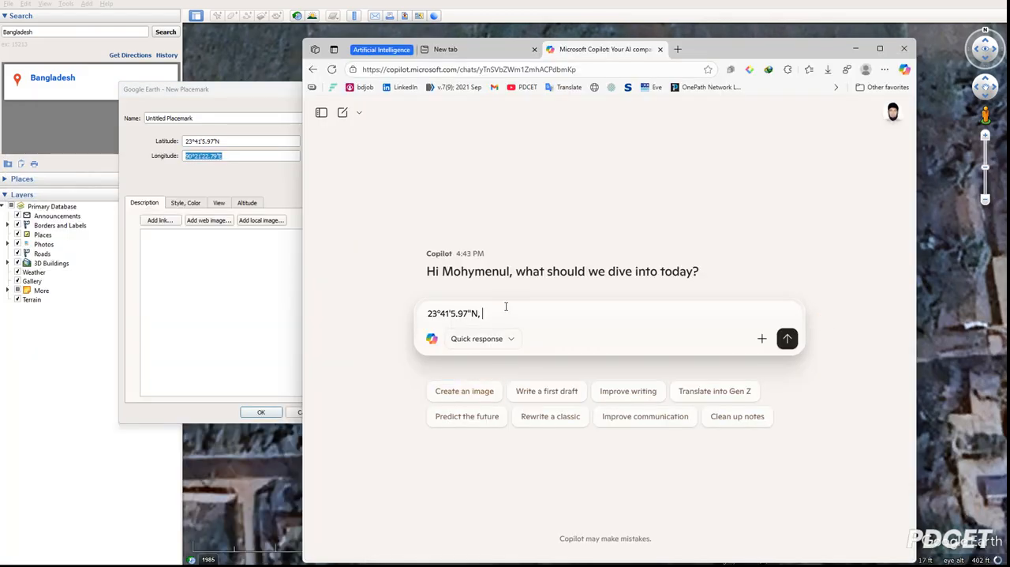
{"action": "key", "text": "ctrl+v"}
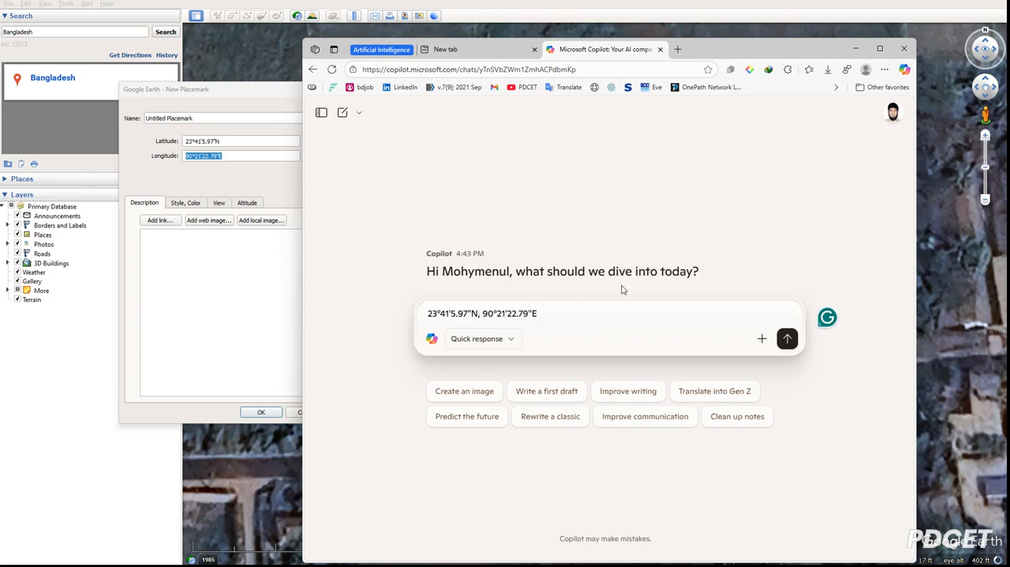
Add the request "convert this for autocad maping" after the coordinates and send the message to Copilot.
{"action": "type", "text": "conveert thi"}
{"action": "type", "text": "s for autocad mapin"}
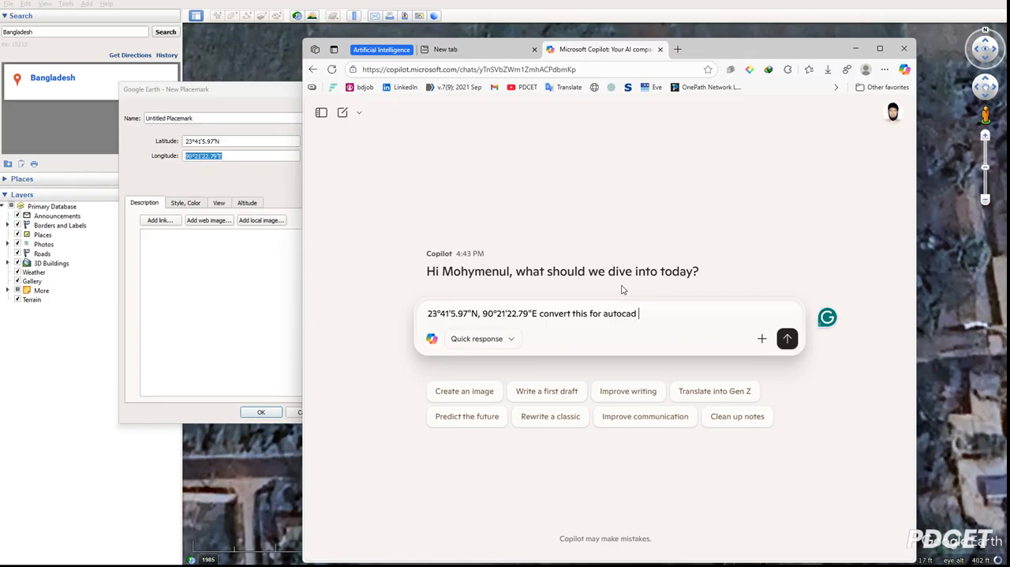
{"action": "type", "text": "g"}
{"action": "key", "text": "Return"}
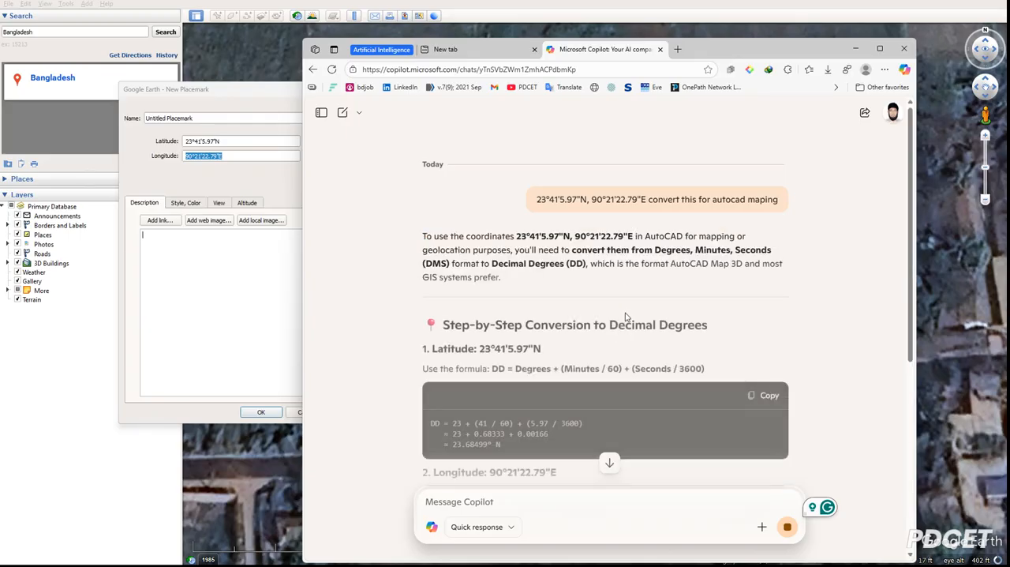
Copy the decimal latitude 23.68499 from the final coordinates table in Copilot's answer.
{"action": "scroll", "coordinate": [622, 302], "scroll_direction": "down", "scroll_amount": 3}
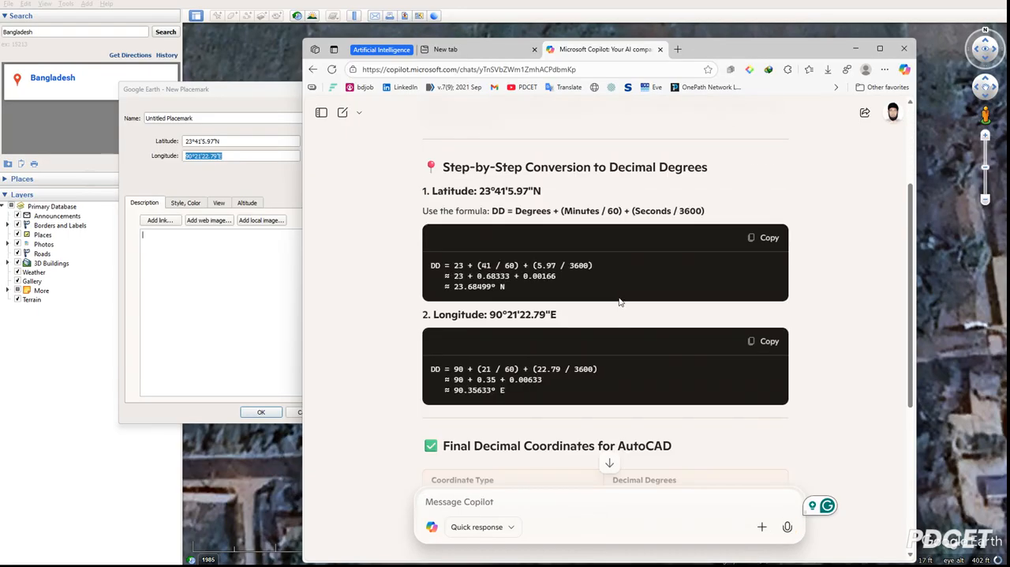
{"action": "scroll", "coordinate": [620, 301], "scroll_direction": "down", "scroll_amount": 1}
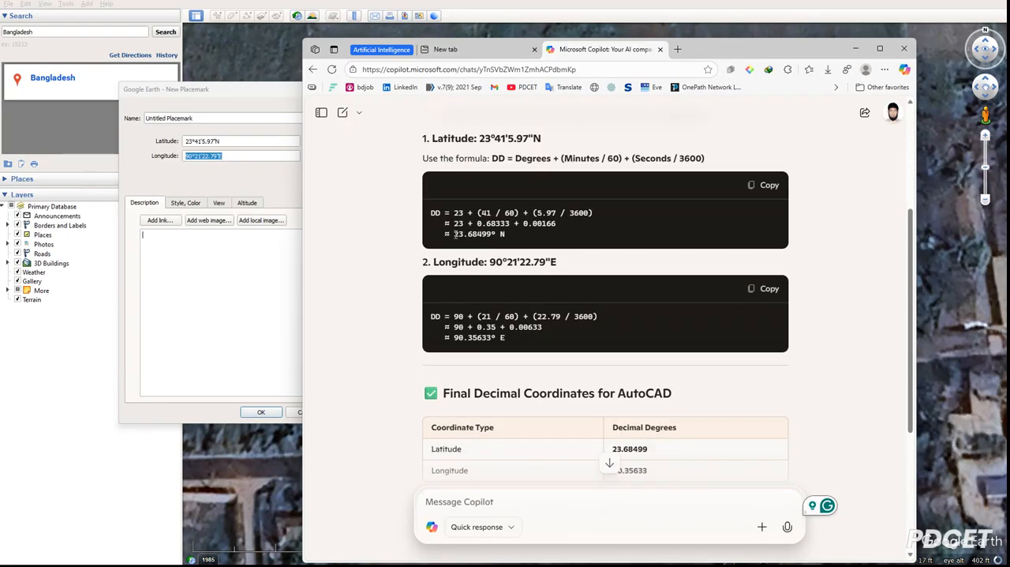
{"action": "left_click_drag", "start_coordinate": [431, 212], "coordinate": [484, 233]}
{"action": "scroll", "coordinate": [662, 393], "scroll_direction": "down", "scroll_amount": 2}
{"action": "left_click_drag", "start_coordinate": [658, 349], "coordinate": [605, 350]}
{"action": "key", "text": "ctrl+c"}
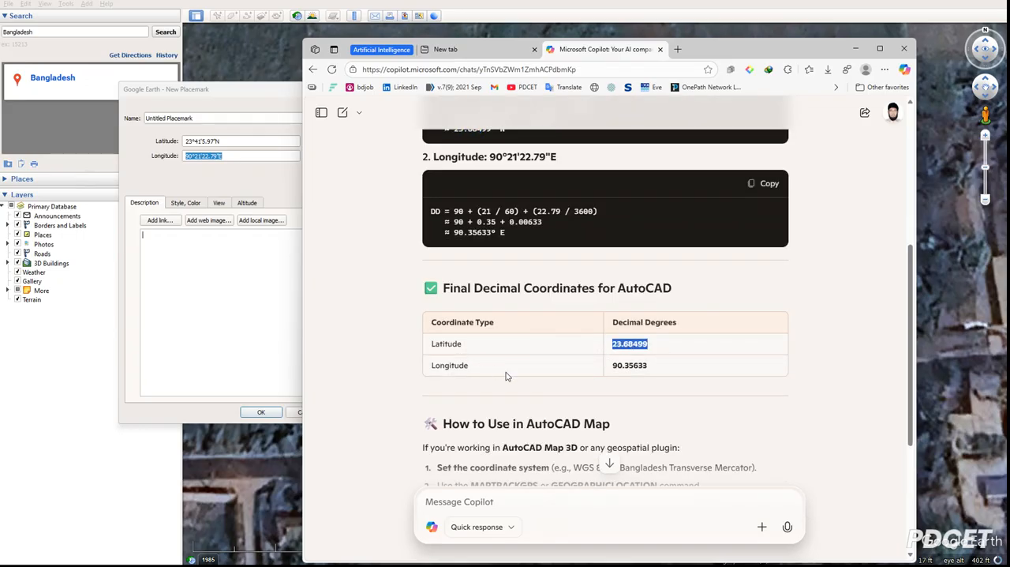
Switch to AutoCAD and enable the online maps for specifying the drawing's geographic location.
{"action": "key", "text": "super"}
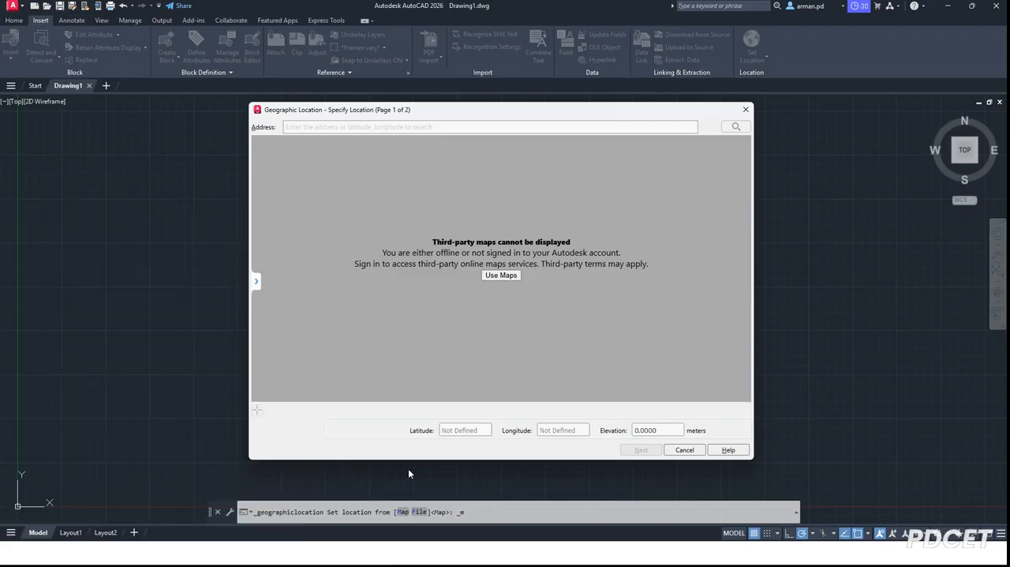
{"action": "key", "text": "super"}
{"action": "mouse_move", "coordinate": [397, 557]}
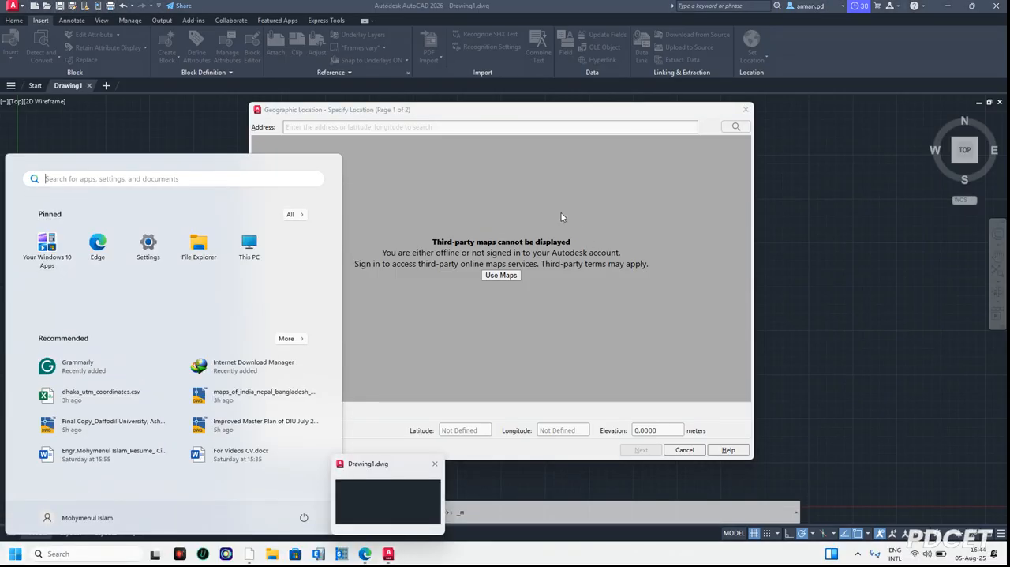
{"action": "left_click", "coordinate": [405, 129]}
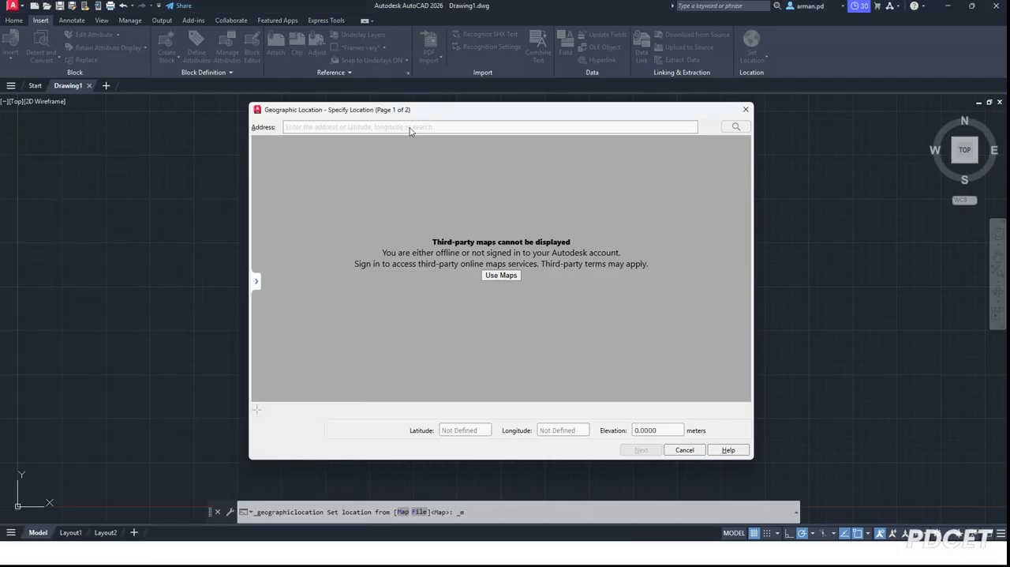
{"action": "left_click", "coordinate": [513, 276]}
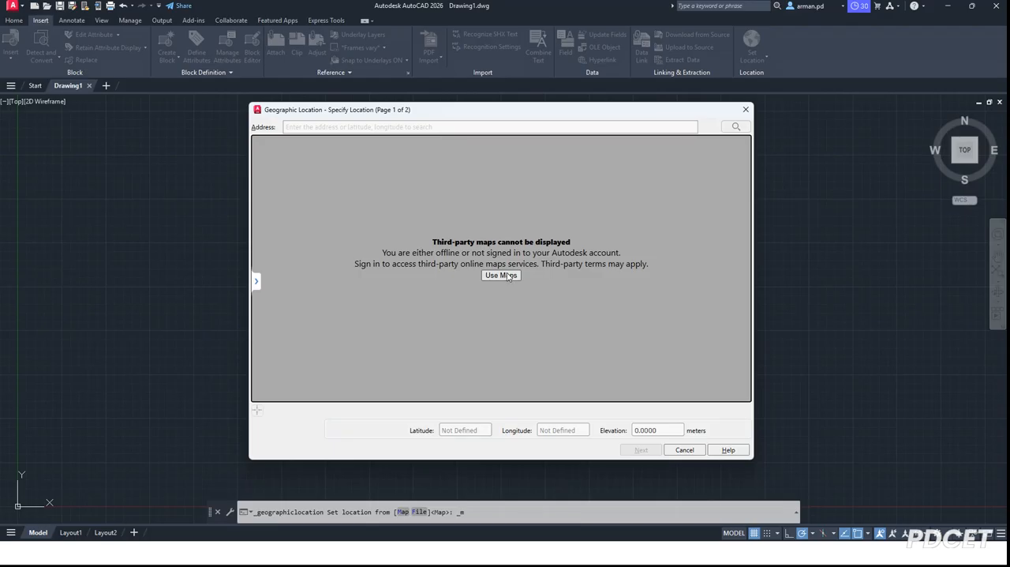
{"action": "left_click", "coordinate": [508, 275]}
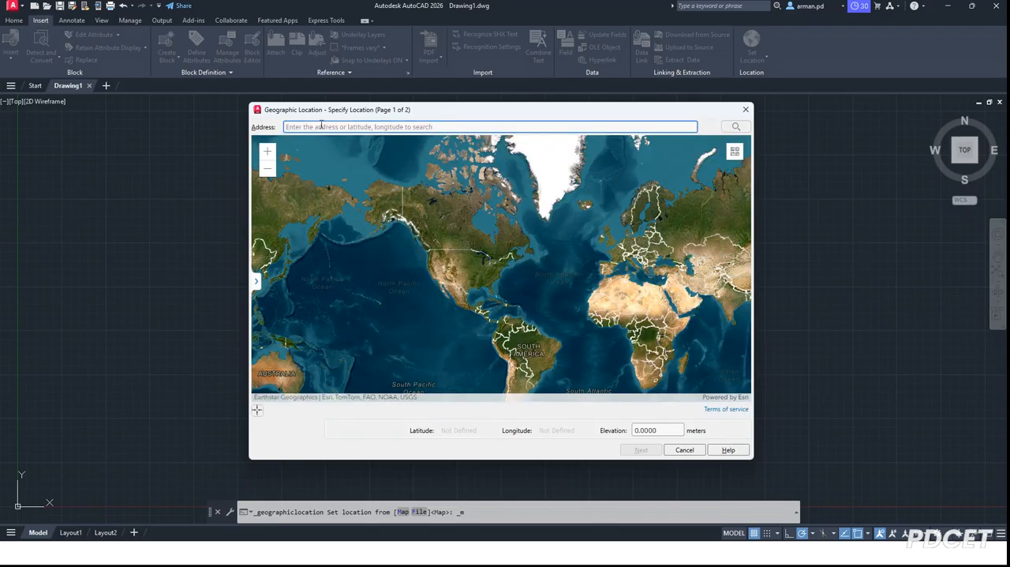
Enter the copied latitude 23.68499 followed by a comma as the location's search address, removing the stray leading spaces.
{"action": "left_click", "coordinate": [321, 127]}
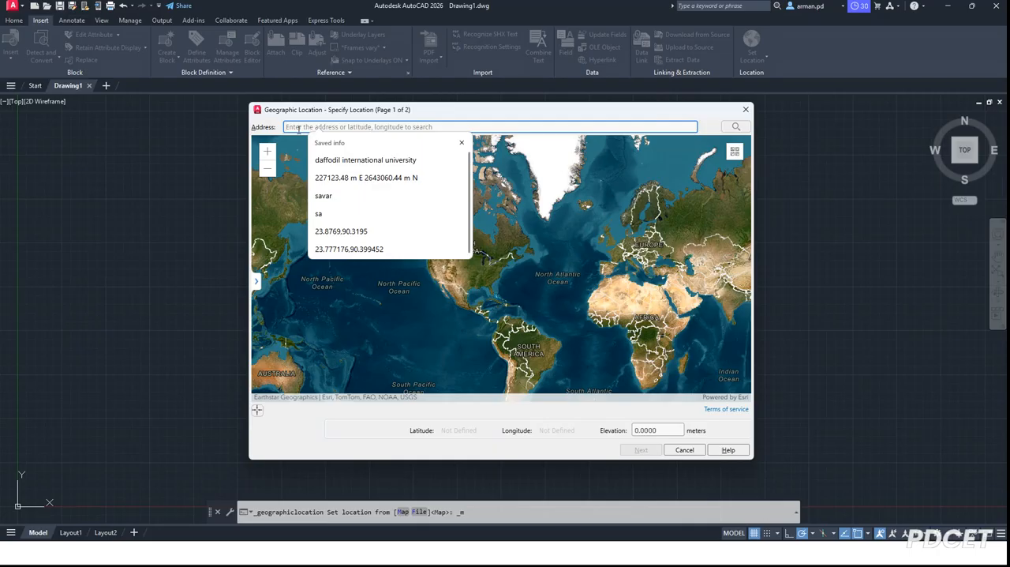
{"action": "key", "text": "ctrl+v"}
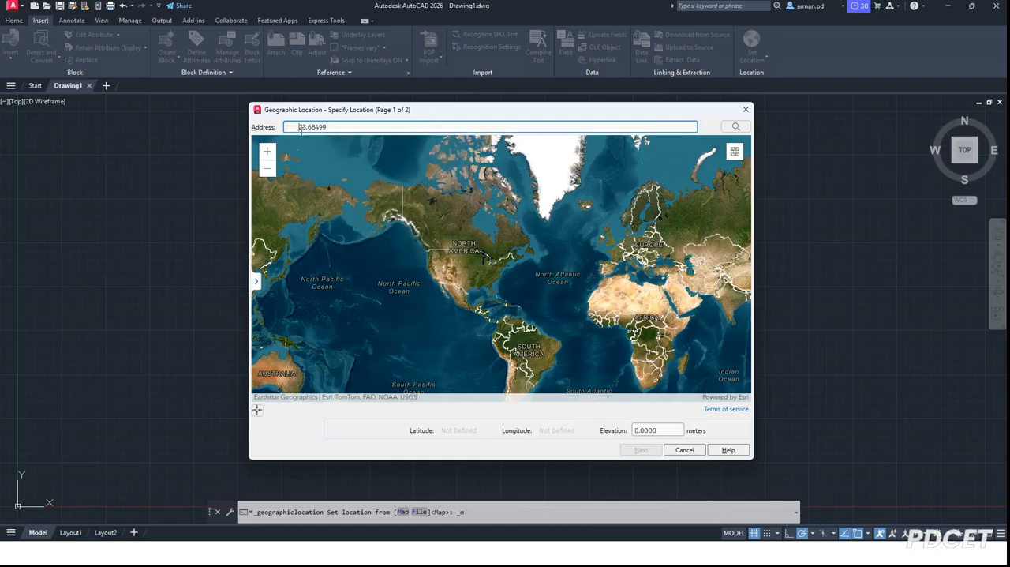
{"action": "key", "text": "BackSpace"}
Switch to the Copilot chat in Edge and copy the decimal longitude 90.35633 from the final coordinates table.
{"action": "key", "text": "super"}
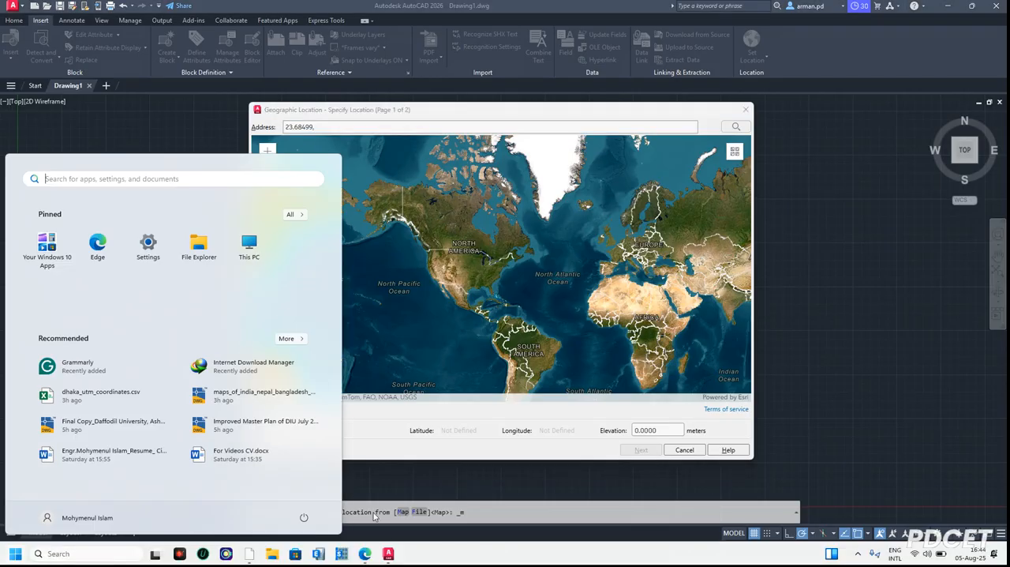
{"action": "left_click", "coordinate": [364, 555]}
{"action": "left_click_drag", "start_coordinate": [652, 368], "coordinate": [612, 365]}
{"action": "key", "text": "ctrl+c"}
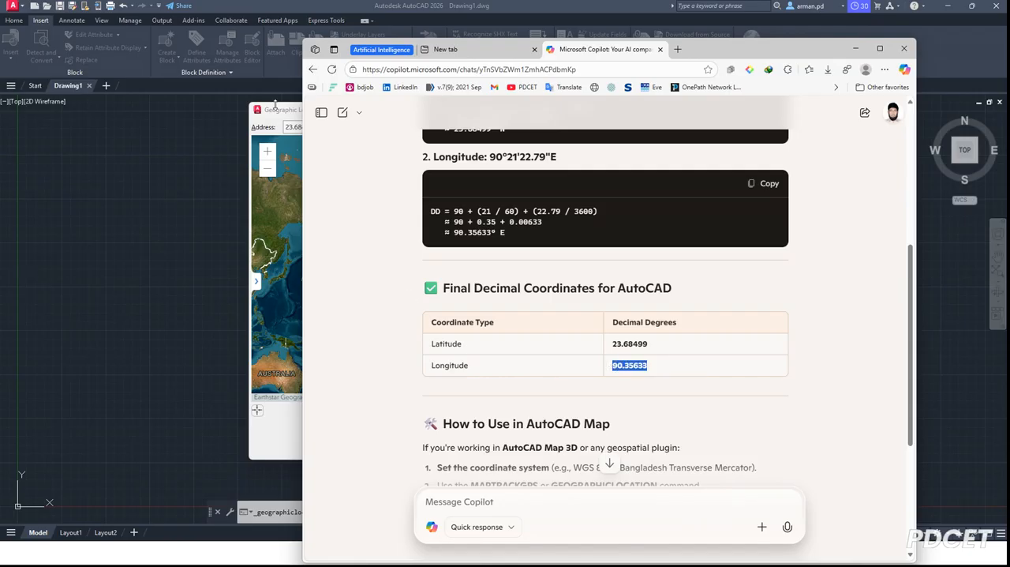
Return to AutoCAD, complete the address as 23.68499, 90.35633 and search for that location.
{"action": "left_click", "coordinate": [310, 129]}
{"action": "left_click", "coordinate": [342, 126]}
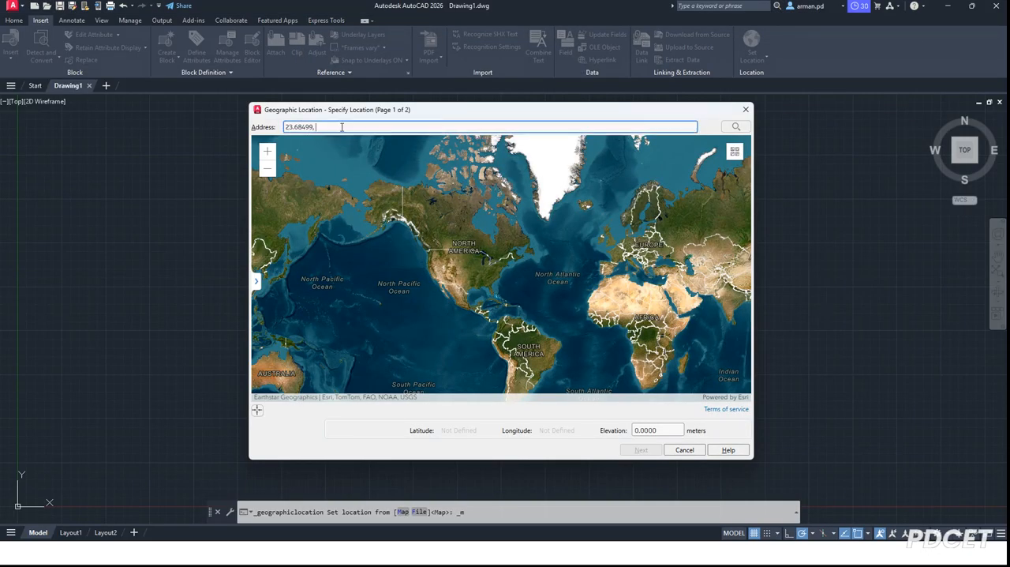
{"action": "key", "text": "ctrl+v"}
{"action": "key", "text": "Return"}
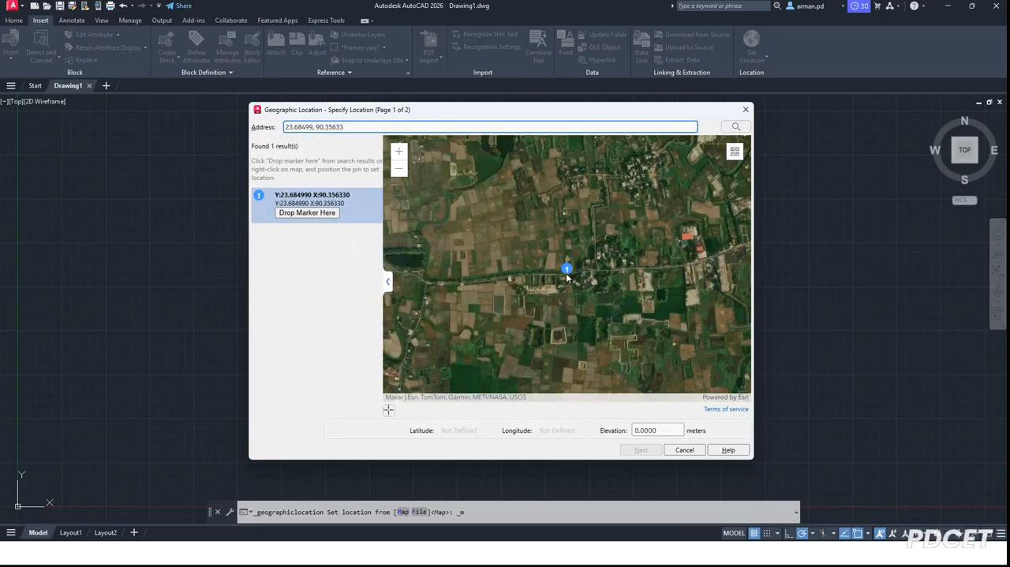
Check the found point on the satellite imagery and change the map type to Esri OpenStreetMap.
{"action": "scroll", "coordinate": [567, 276], "scroll_direction": "up", "scroll_amount": 1}
{"action": "scroll", "coordinate": [567, 271], "scroll_direction": "up", "scroll_amount": 2}
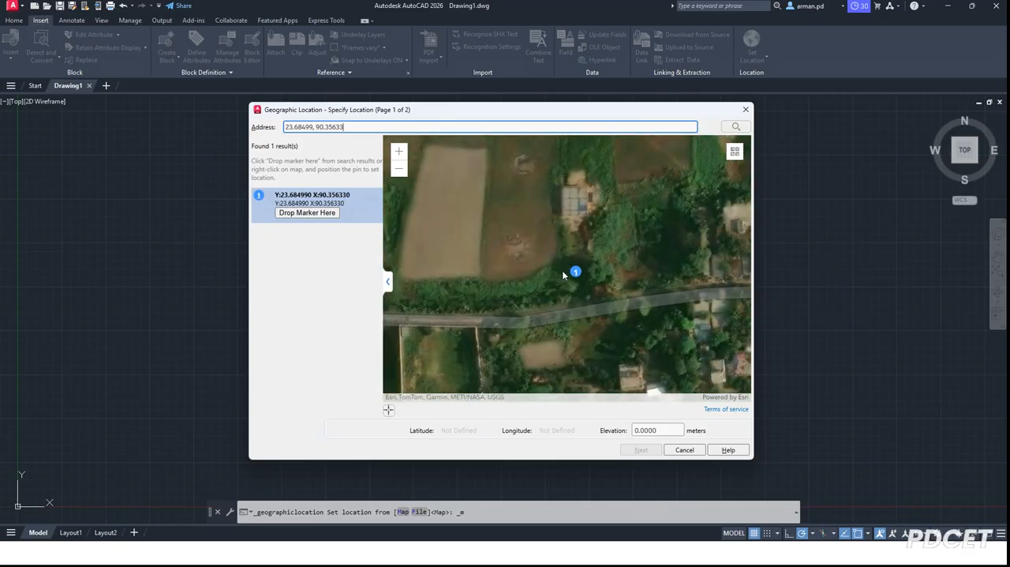
{"action": "scroll", "coordinate": [560, 272], "scroll_direction": "up", "scroll_amount": 2}
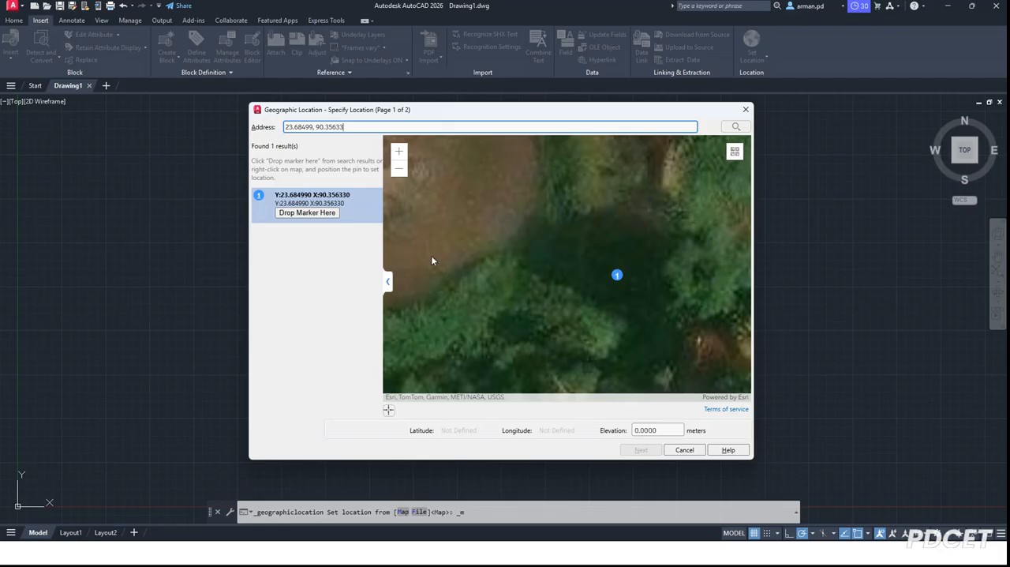
{"action": "scroll", "coordinate": [617, 274], "scroll_direction": "down", "scroll_amount": 4}
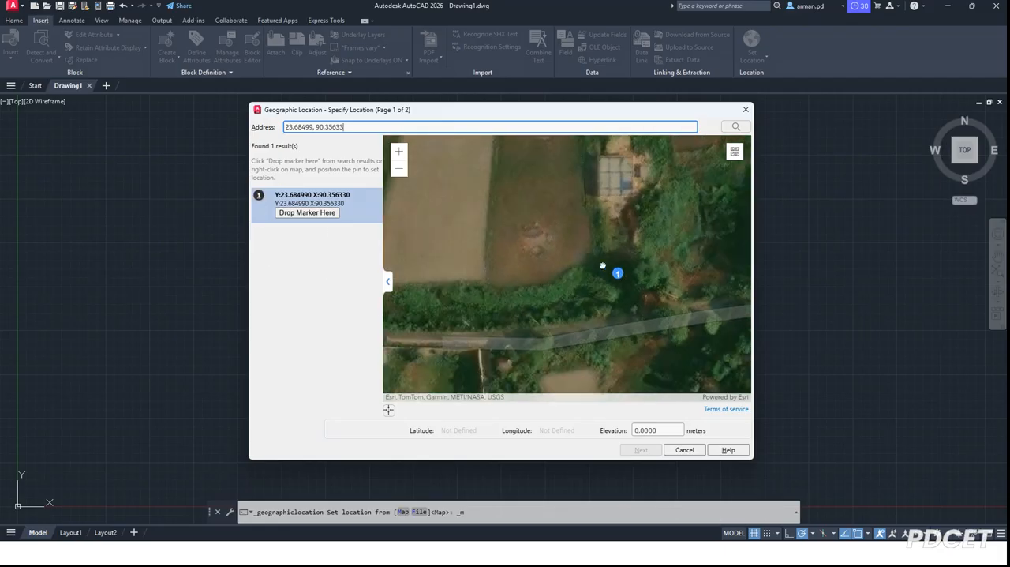
{"action": "scroll", "coordinate": [521, 235], "scroll_direction": "down", "scroll_amount": 3}
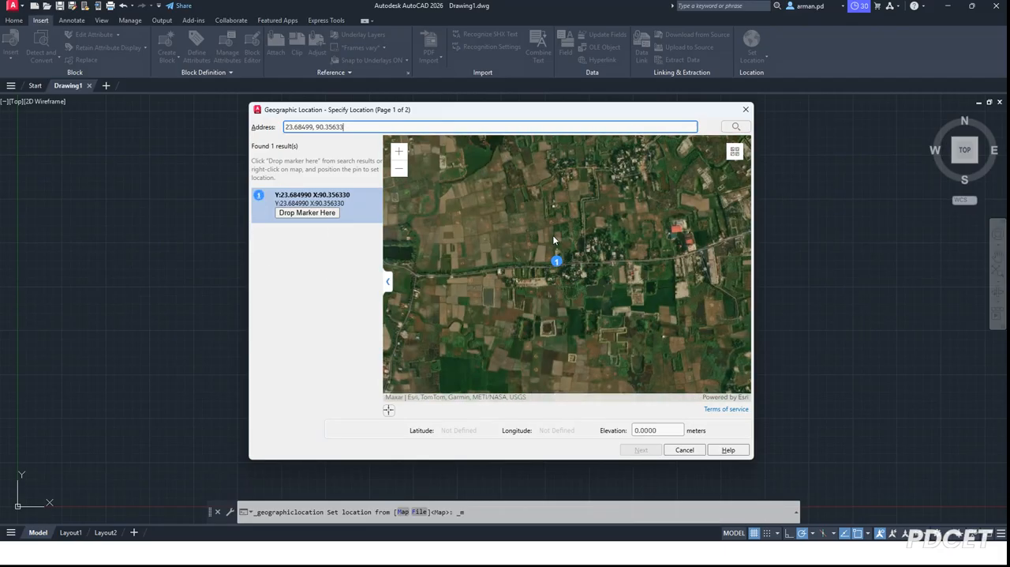
{"action": "left_click", "coordinate": [735, 151]}
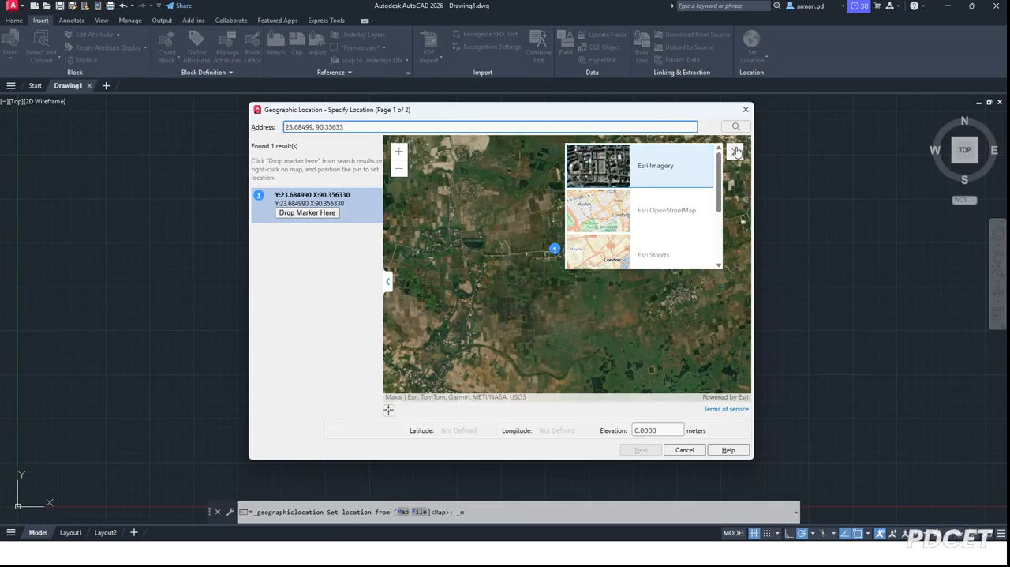
{"action": "left_click", "coordinate": [647, 220]}
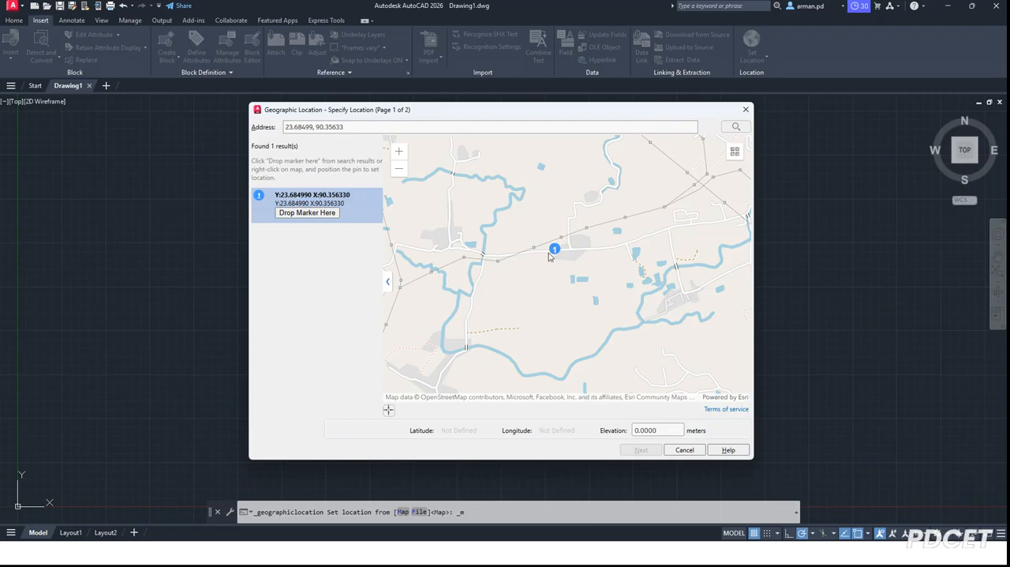
Examine the roads, buildings and waterways around the found point on the street map.
{"action": "scroll", "coordinate": [584, 237], "scroll_direction": "up", "scroll_amount": 3}
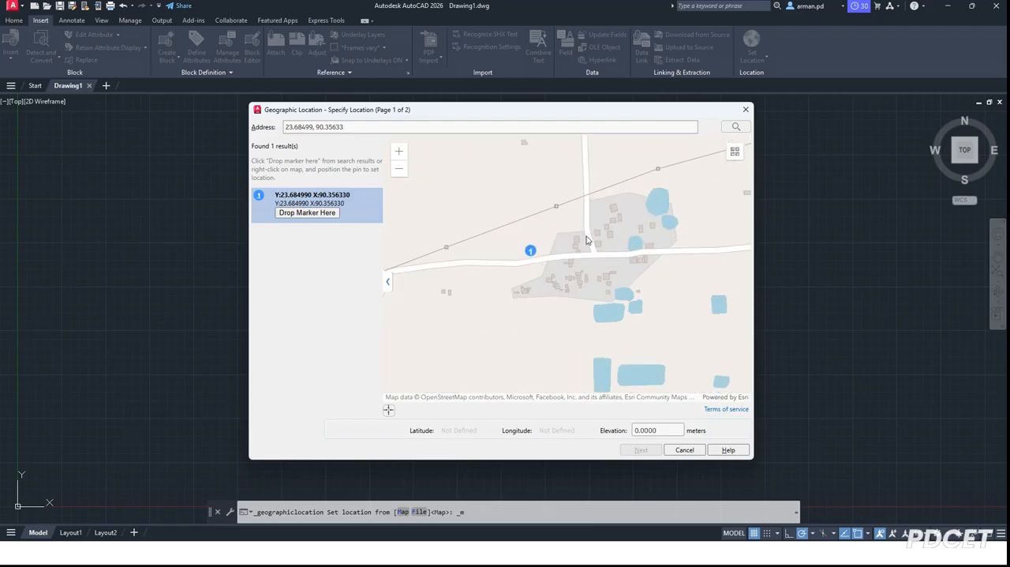
{"action": "scroll", "coordinate": [531, 233], "scroll_direction": "up", "scroll_amount": 1}
{"action": "scroll", "coordinate": [496, 244], "scroll_direction": "down", "scroll_amount": 2}
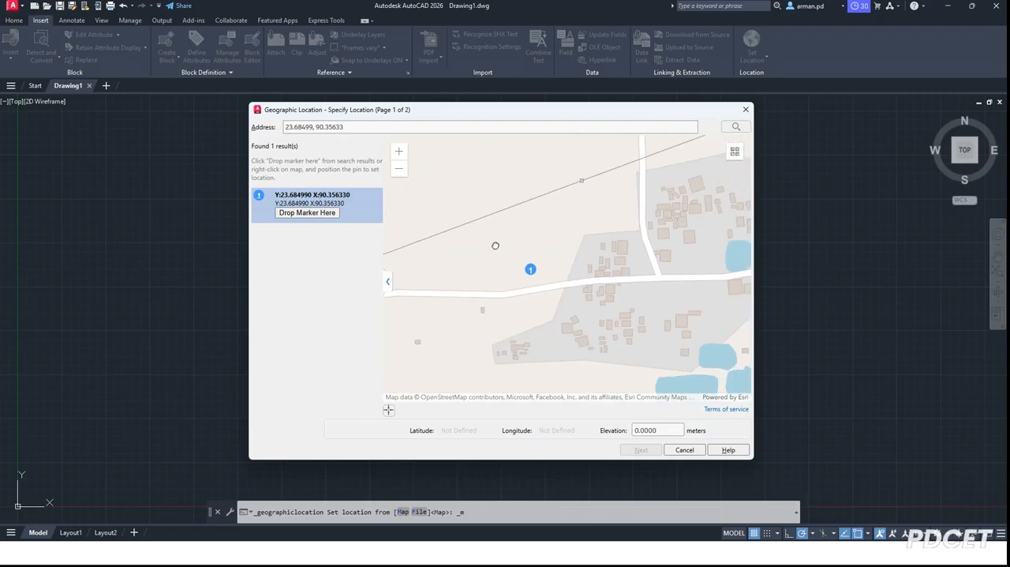
{"action": "scroll", "coordinate": [494, 246], "scroll_direction": "down", "scroll_amount": 1}
{"action": "scroll", "coordinate": [568, 260], "scroll_direction": "down", "scroll_amount": 1}
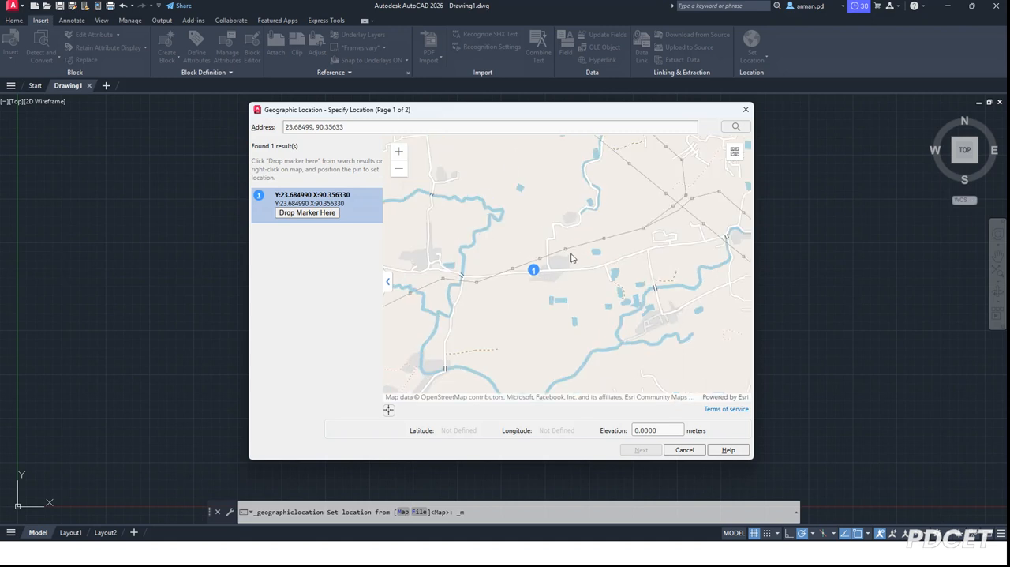
{"action": "scroll", "coordinate": [572, 257], "scroll_direction": "down", "scroll_amount": 1}
{"action": "scroll", "coordinate": [572, 256], "scroll_direction": "up", "scroll_amount": 2}
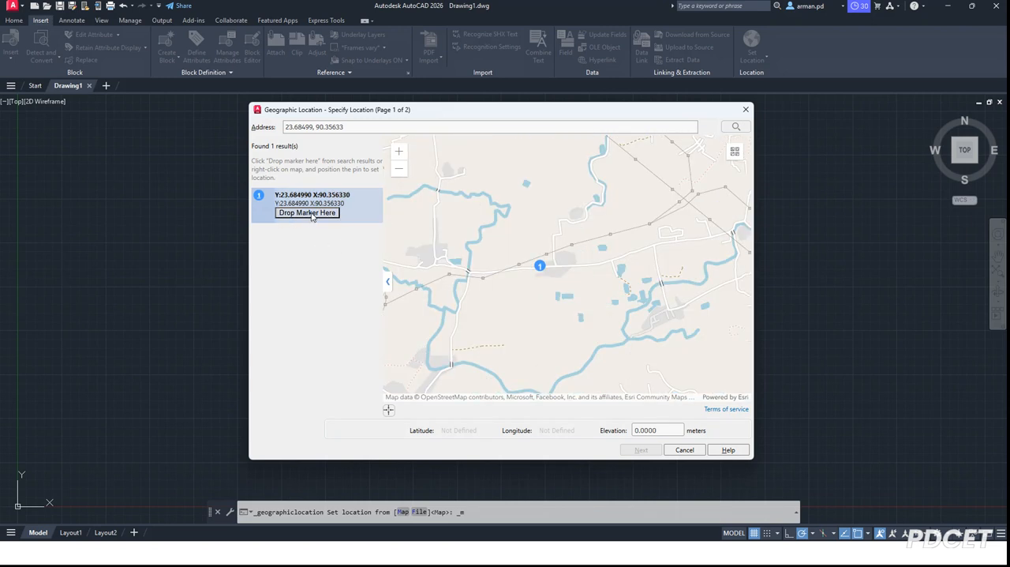
Clear the coordinates 23.68499, 90.35633 from the location's search address.
{"action": "left_click", "coordinate": [366, 126]}
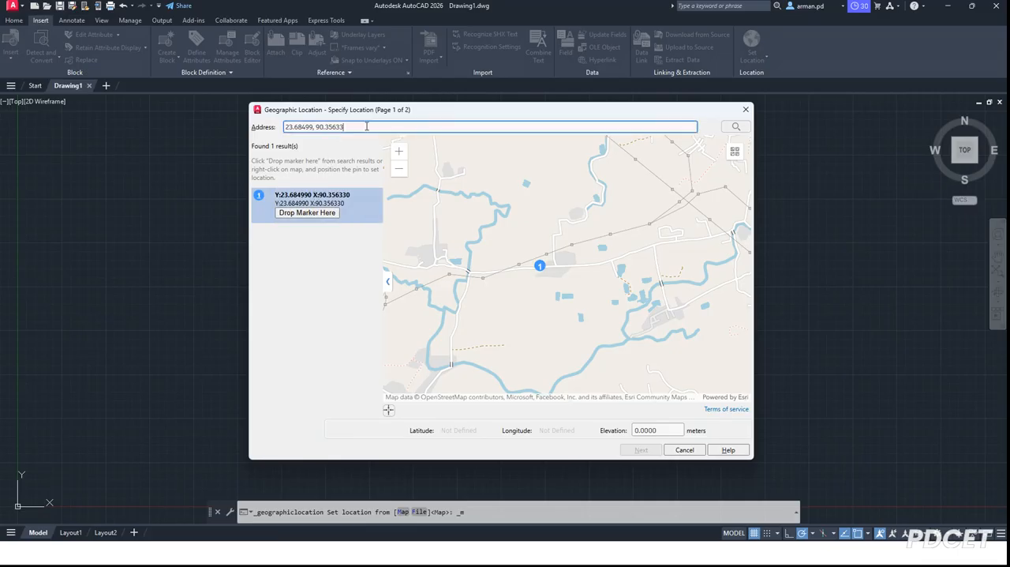
{"action": "left_click_drag", "start_coordinate": [360, 126], "coordinate": [244, 127]}
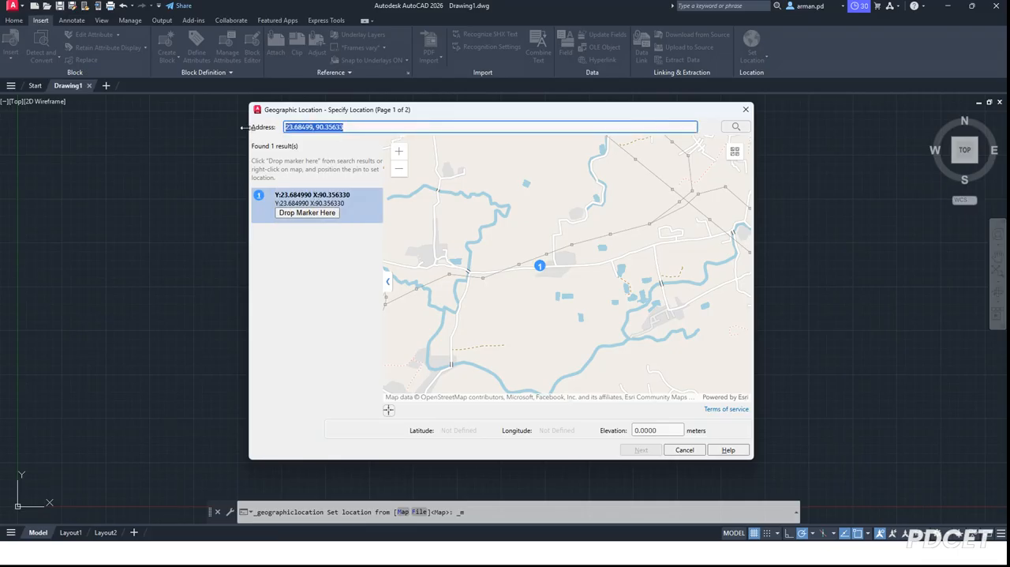
{"action": "key", "text": "BackSpace"}
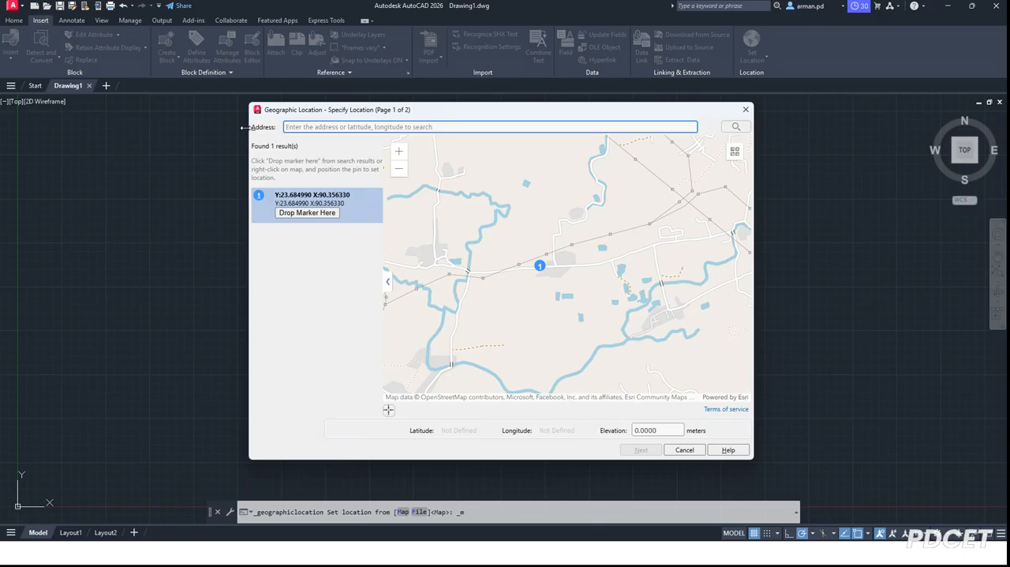
Enter Dhaka, Bangladesh as the location's address and search for it.
{"action": "type", "text": "B"}
{"action": "key", "text": "BackSpace"}
{"action": "type", "text": "Bangladesh"}
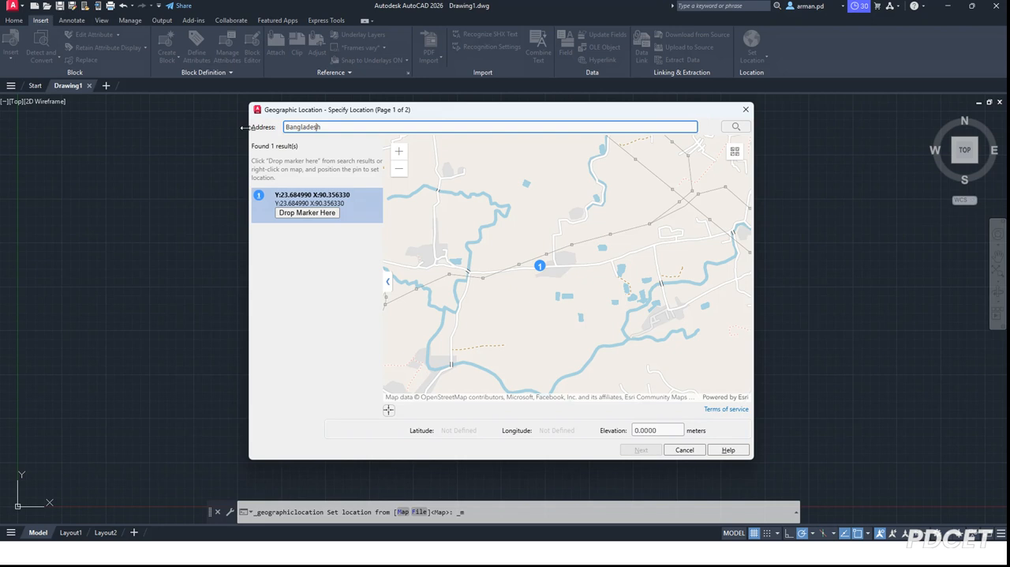
{"action": "type", "text": "Dhaka,"}
{"action": "key", "text": "Return"}
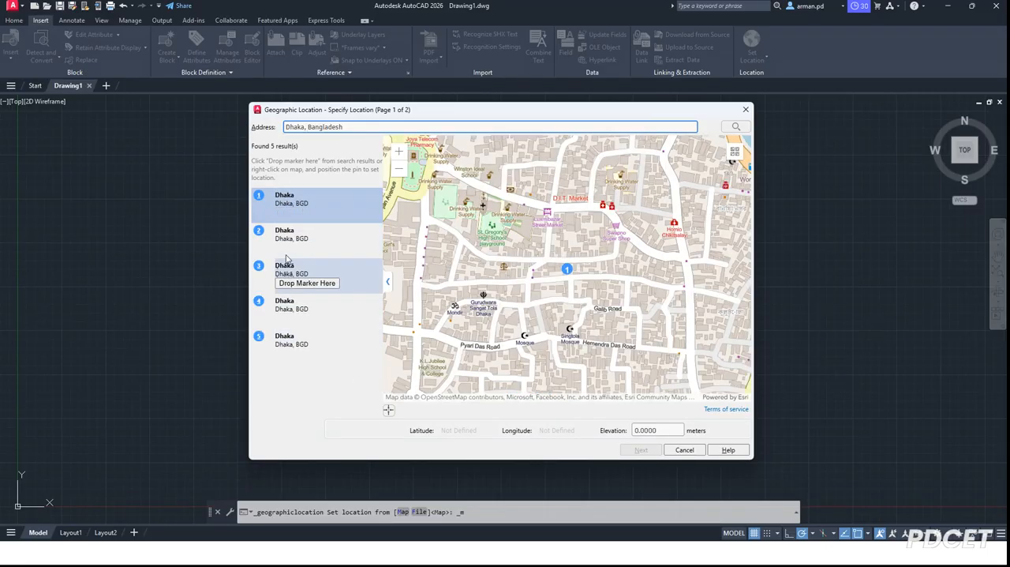
Drop the location marker on the fifth Dhaka search result and continue to the coordinate system settings.
{"action": "left_click", "coordinate": [294, 354]}
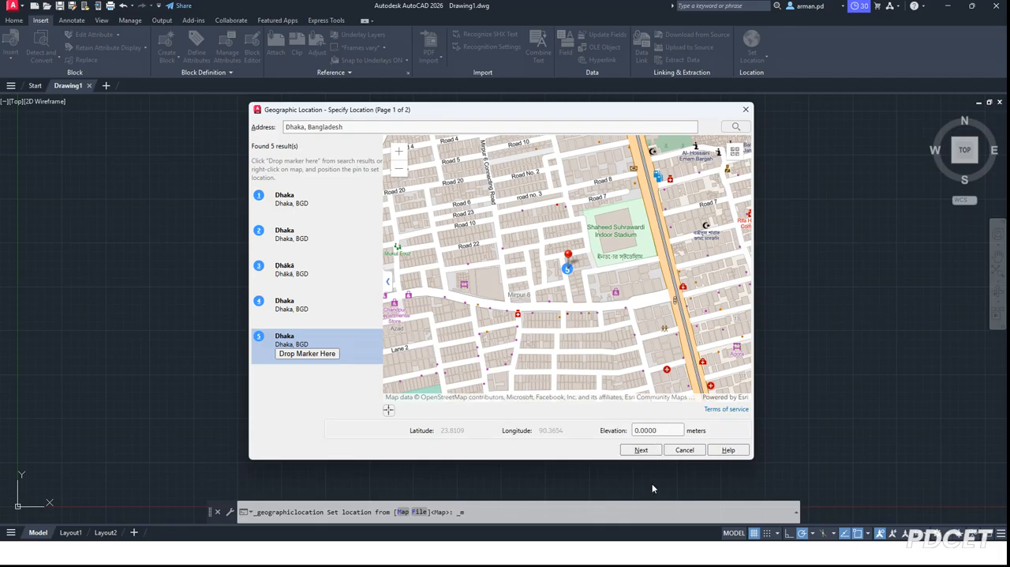
{"action": "left_click", "coordinate": [634, 521]}
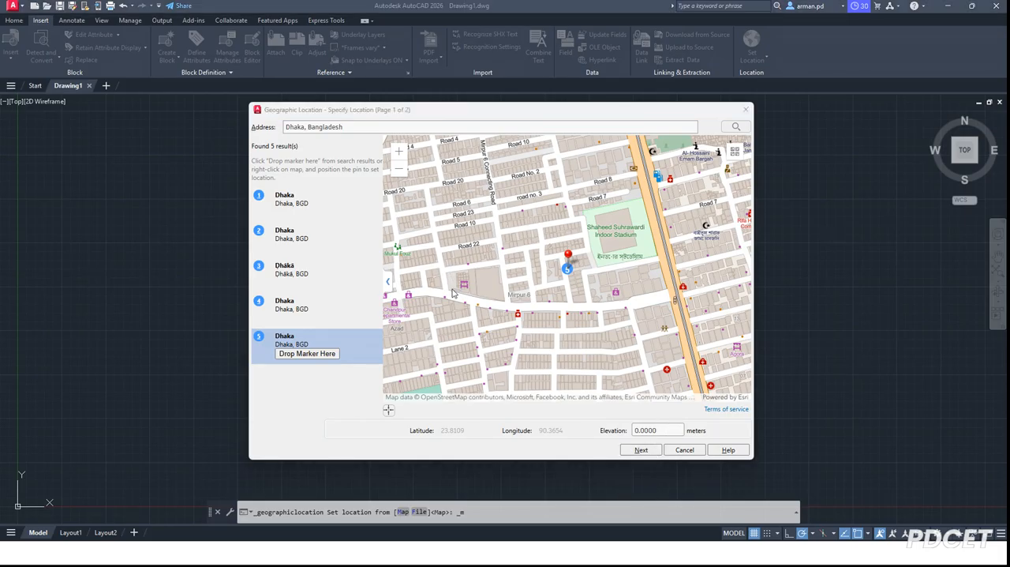
{"action": "left_click", "coordinate": [644, 448]}
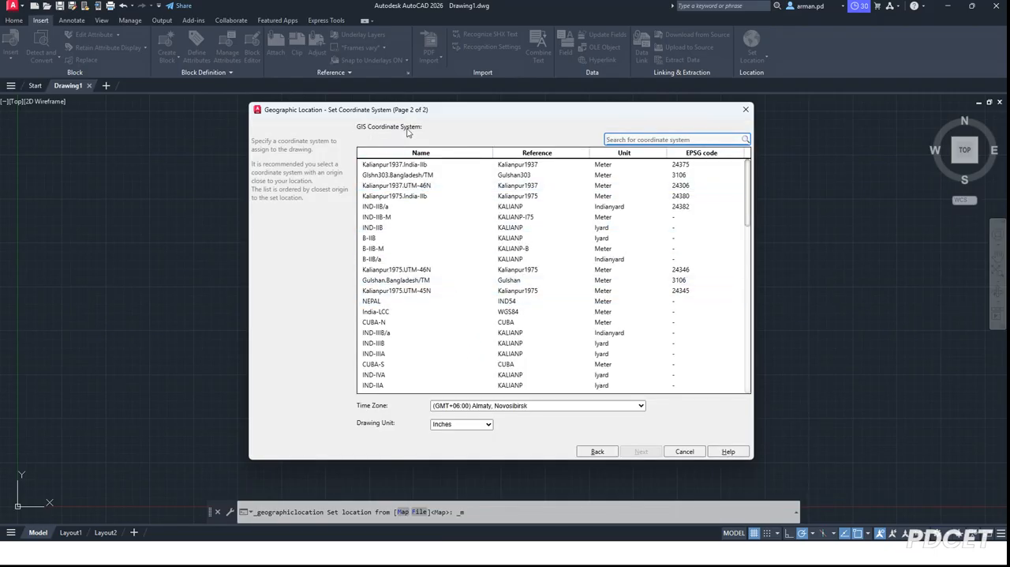
Search the GIS coordinate systems for "bang" and select Glshn303.Bangladesh/TM.
{"action": "scroll", "coordinate": [406, 318], "scroll_direction": "down", "scroll_amount": 15}
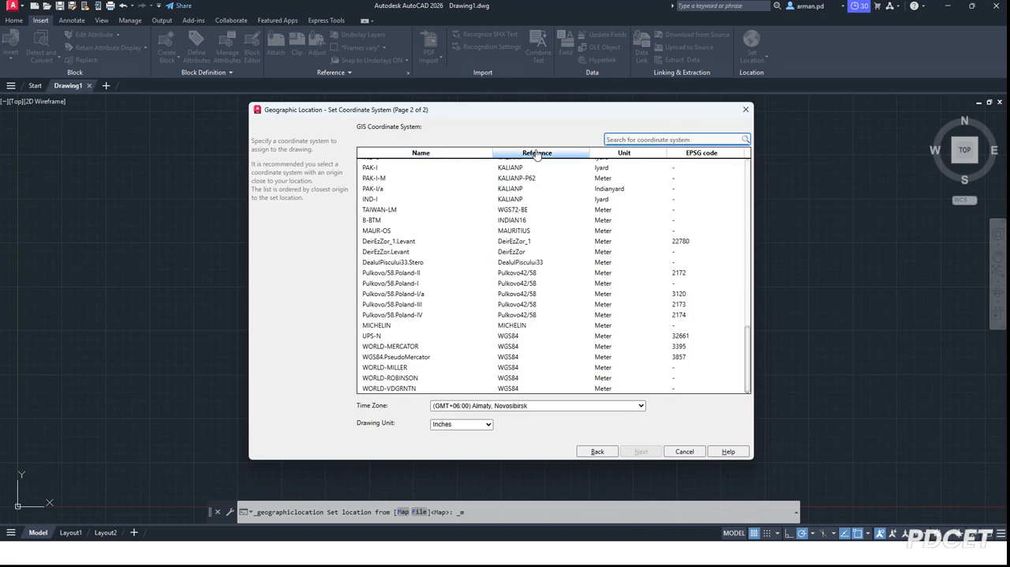
{"action": "scroll", "coordinate": [501, 208], "scroll_direction": "up", "scroll_amount": 15}
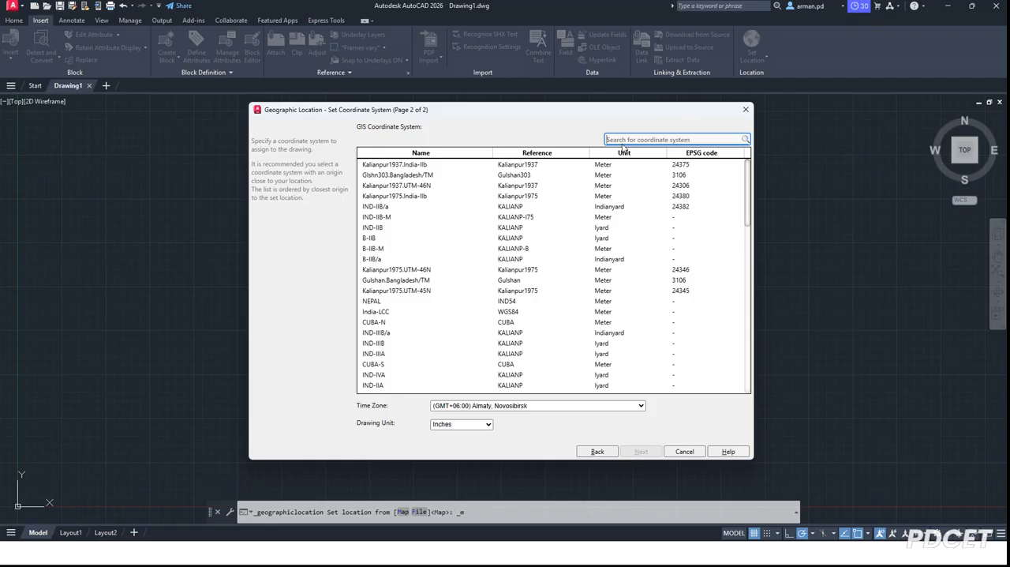
{"action": "type", "text": "bang"}
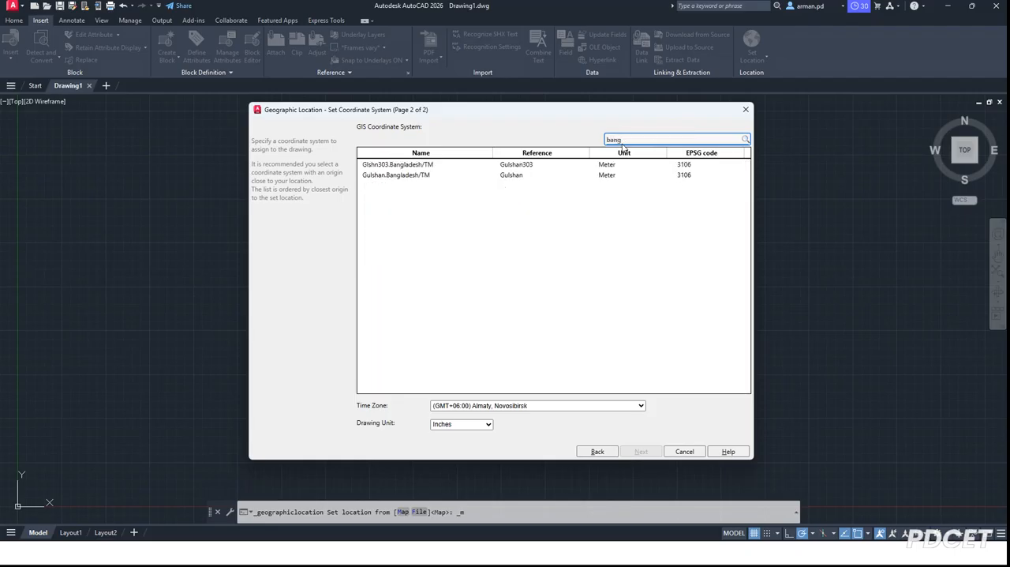
{"action": "left_click", "coordinate": [513, 169]}
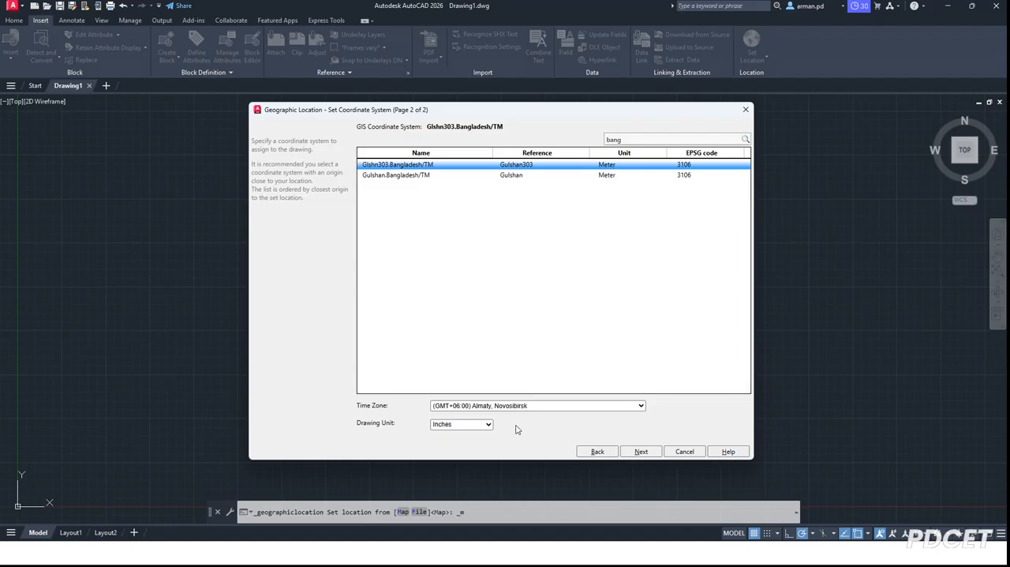
Set the location's time zone to (GMT+06:00) Astana, Dhaka.
{"action": "left_click", "coordinate": [497, 406]}
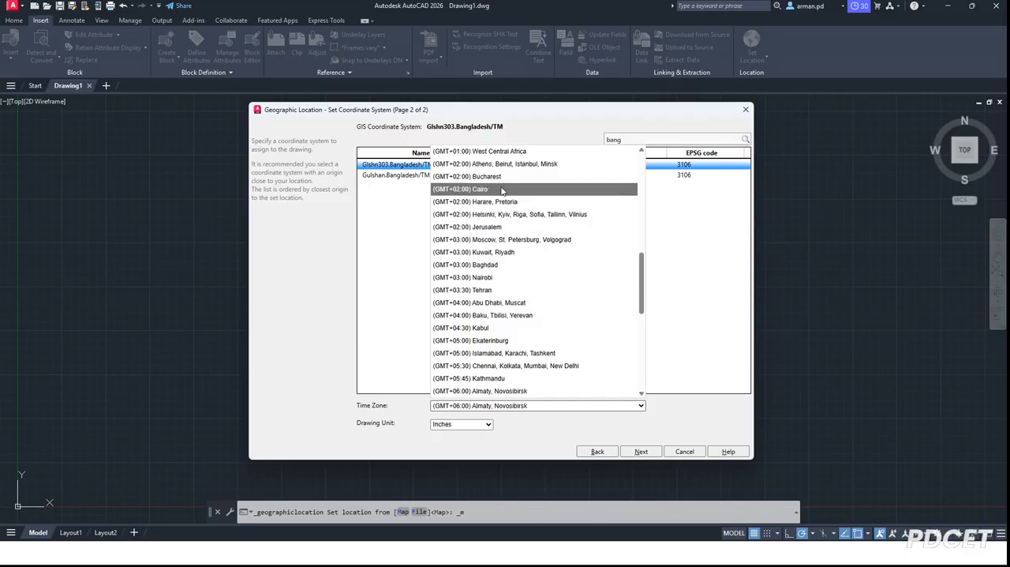
{"action": "scroll", "coordinate": [513, 361], "scroll_direction": "down", "scroll_amount": 2}
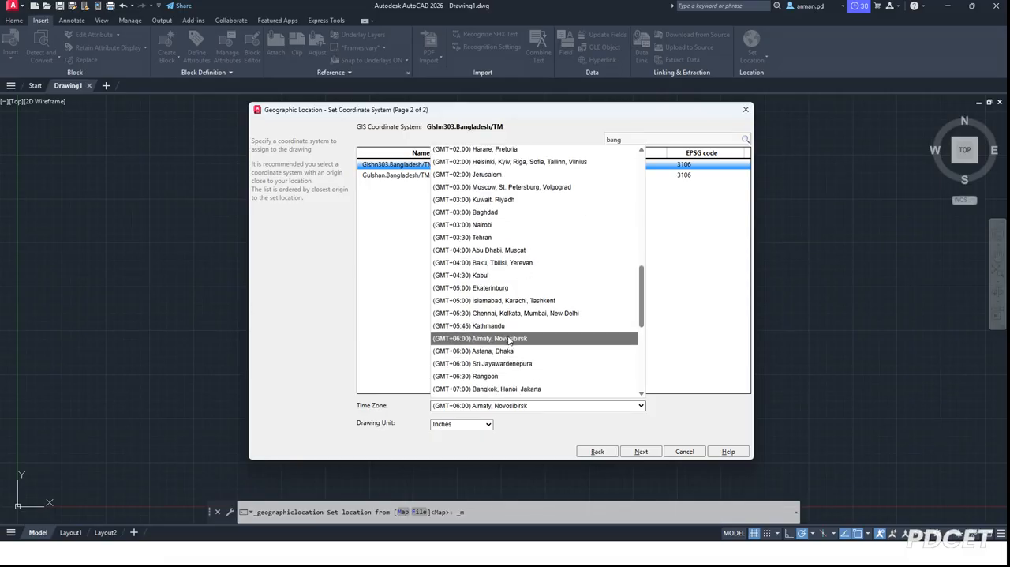
{"action": "left_click", "coordinate": [513, 351]}
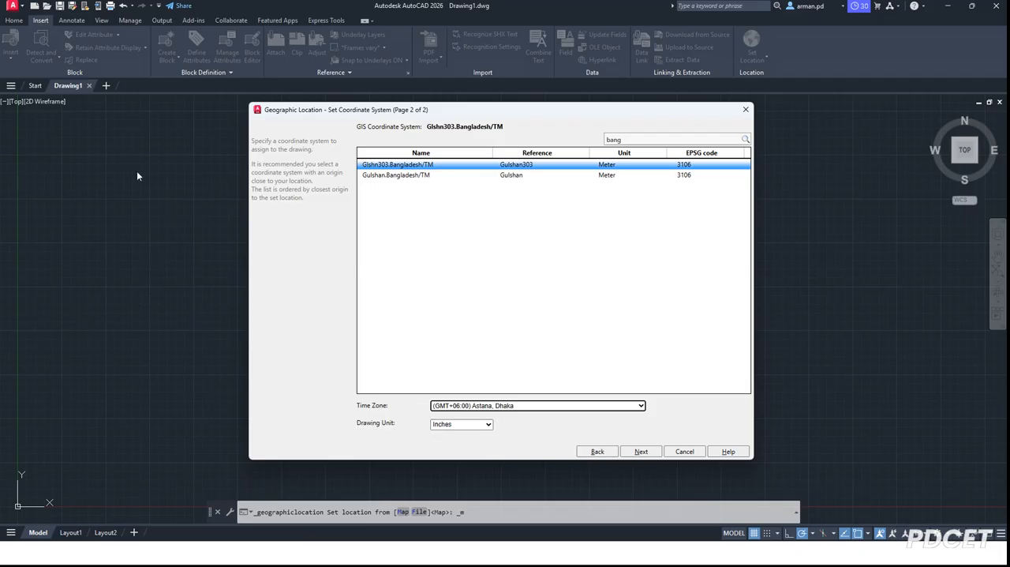
Try to set the drawing unit to Meters and cancel the unit change.
{"action": "left_click", "coordinate": [488, 425]}
{"action": "left_click", "coordinate": [488, 425]}
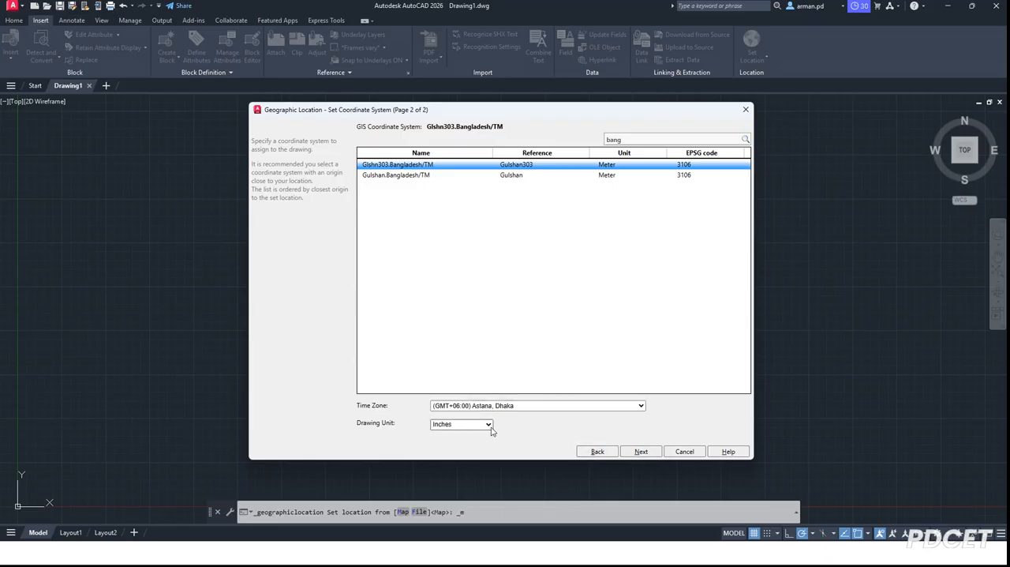
{"action": "left_click", "coordinate": [490, 425]}
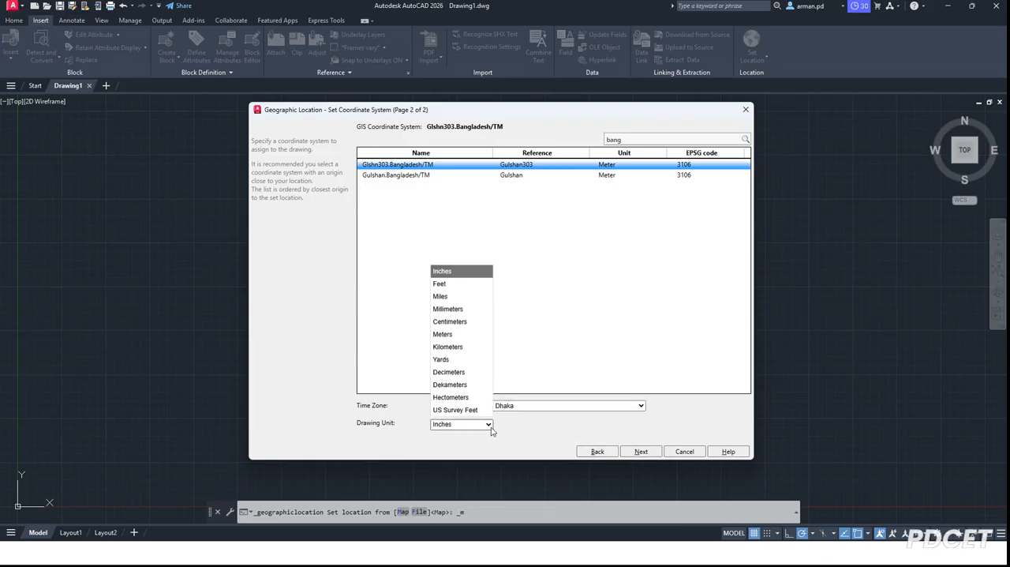
{"action": "left_click", "coordinate": [455, 336]}
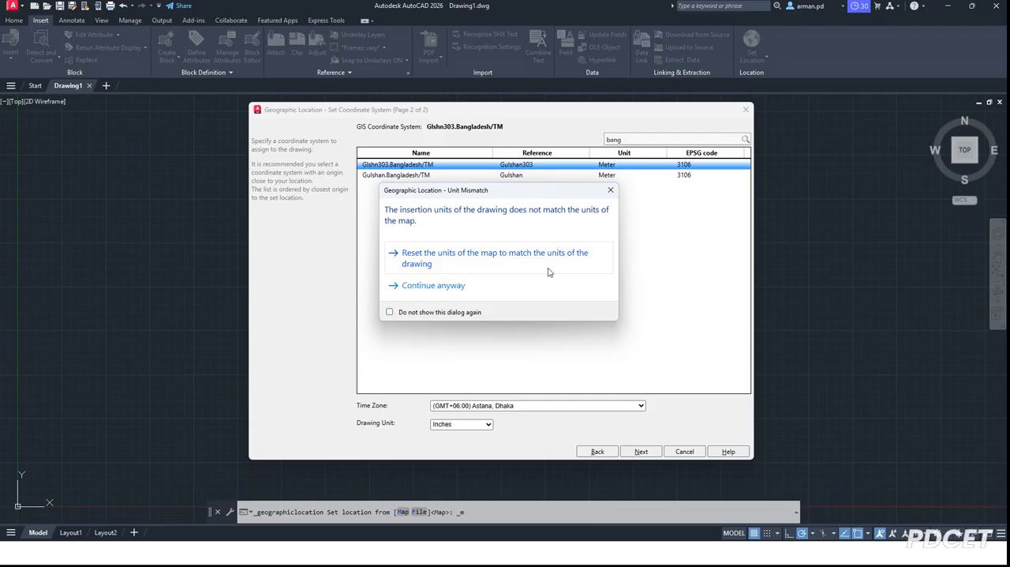
{"action": "left_click", "coordinate": [611, 190]}
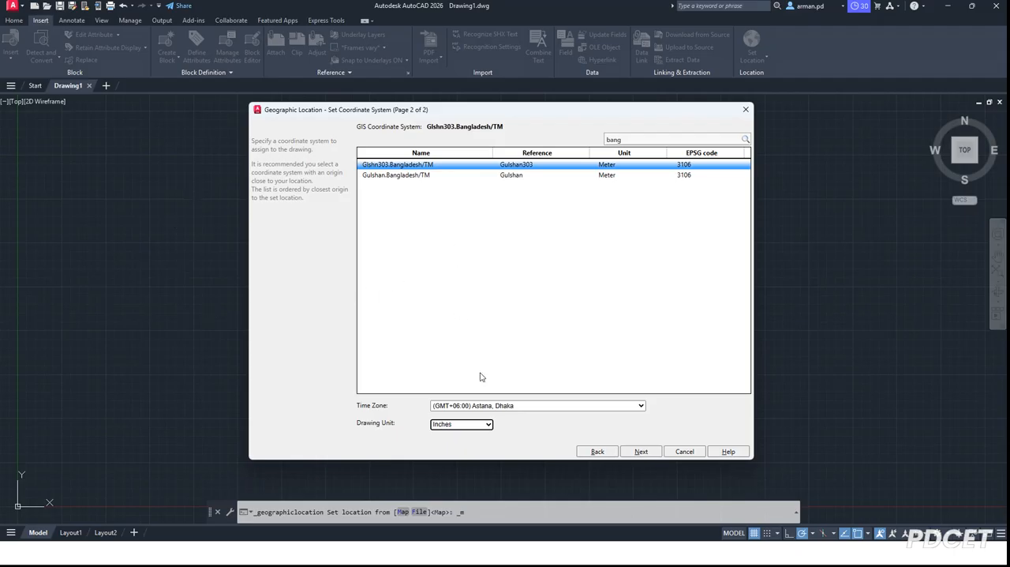
Accept the coordinate system settings, place the location point near the middle of the drawing area and point the north direction straight up.
{"action": "left_click", "coordinate": [641, 451]}
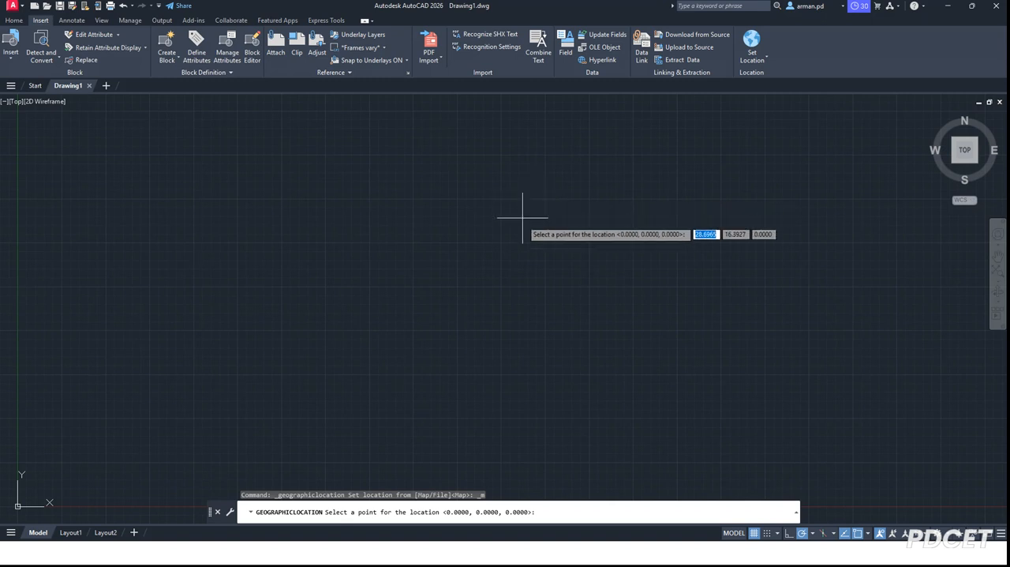
{"action": "left_click", "coordinate": [532, 334]}
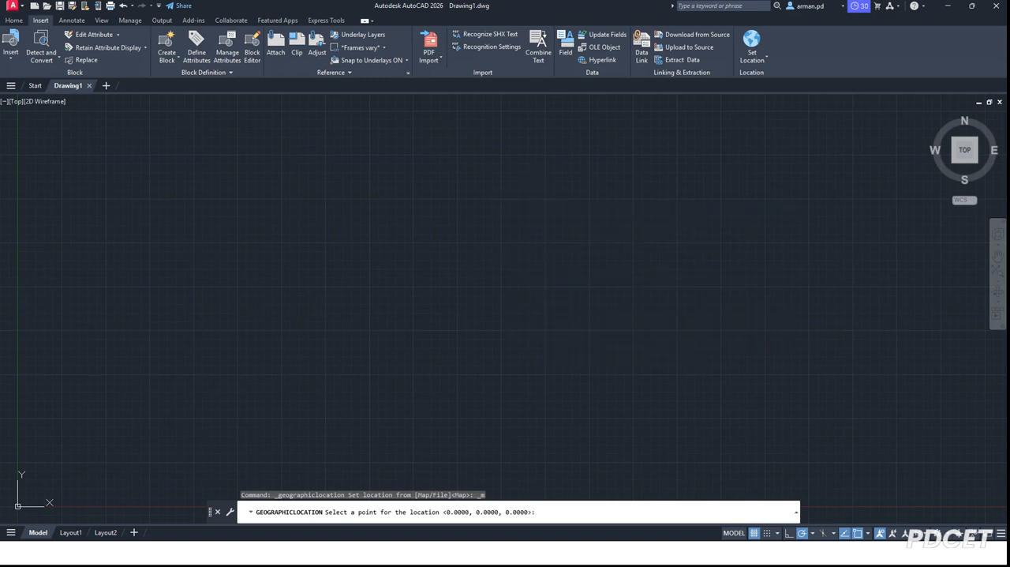
{"action": "left_click", "coordinate": [532, 319]}
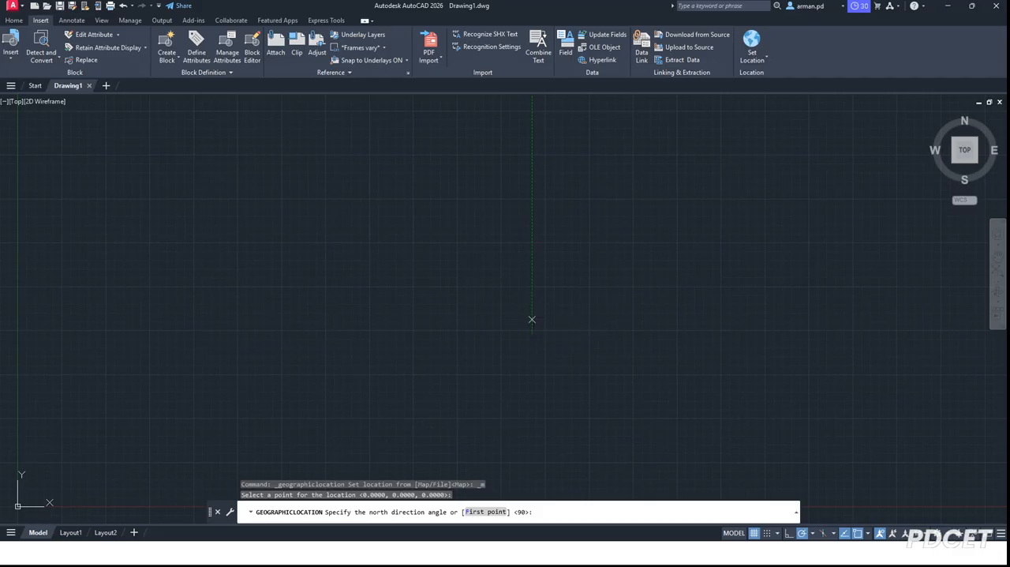